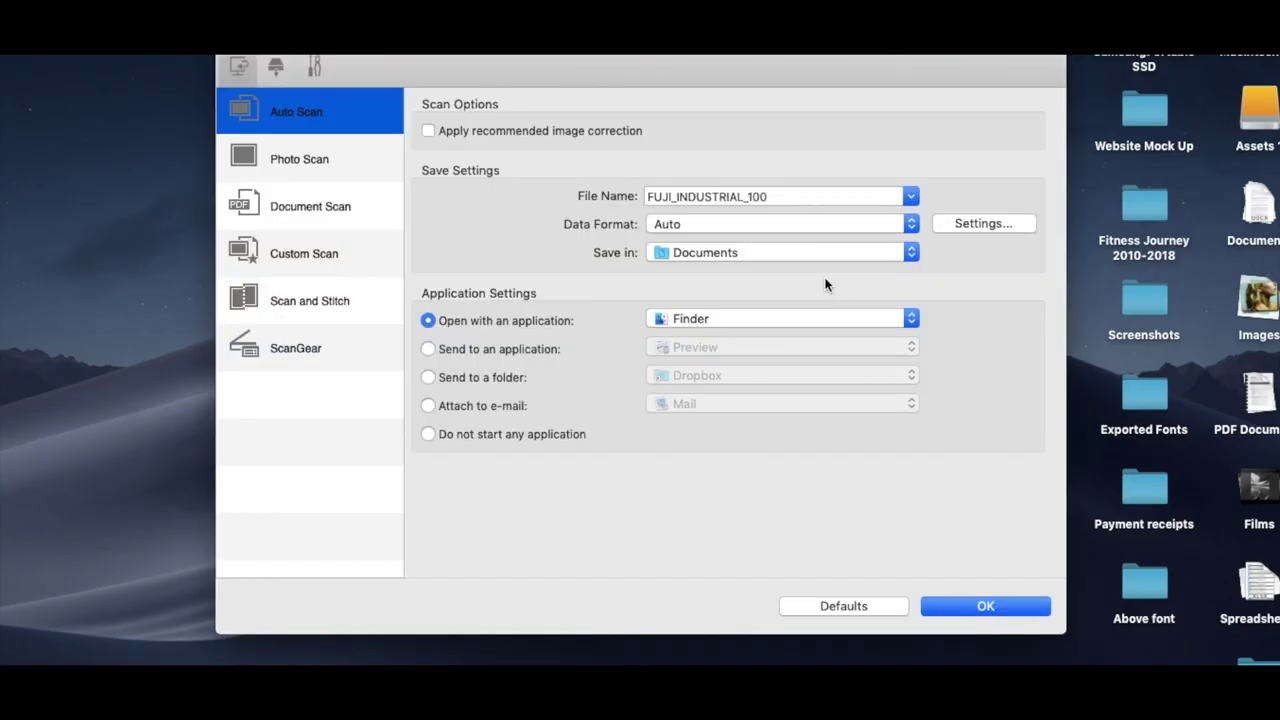
Show the ScanGear scan settings and choose to add a new save destination
click(300, 348)
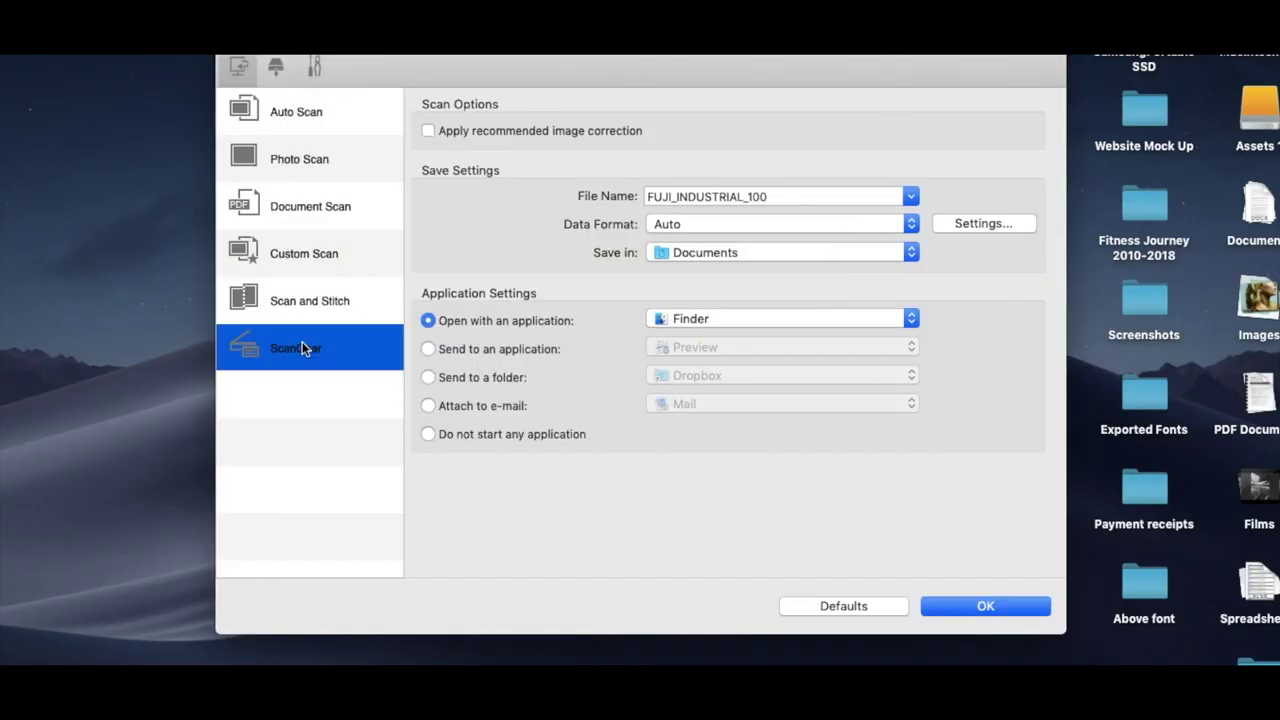
click(860, 190)
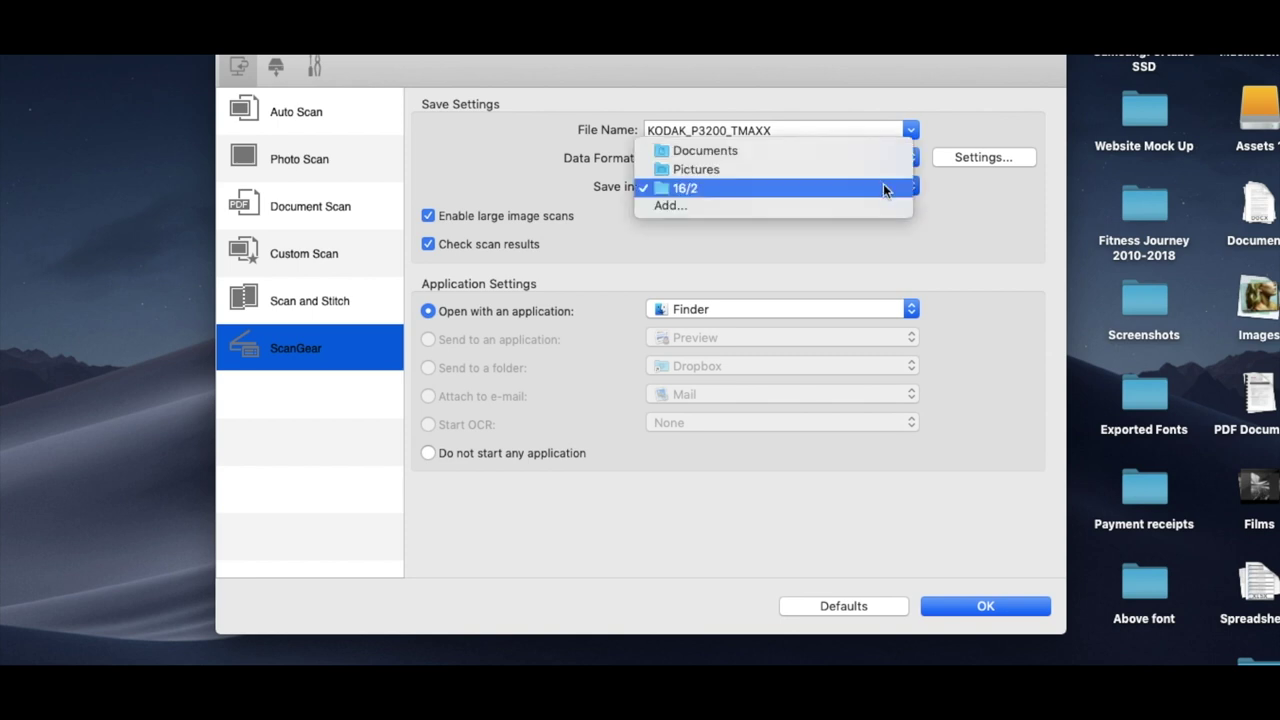
click(878, 193)
click(878, 193)
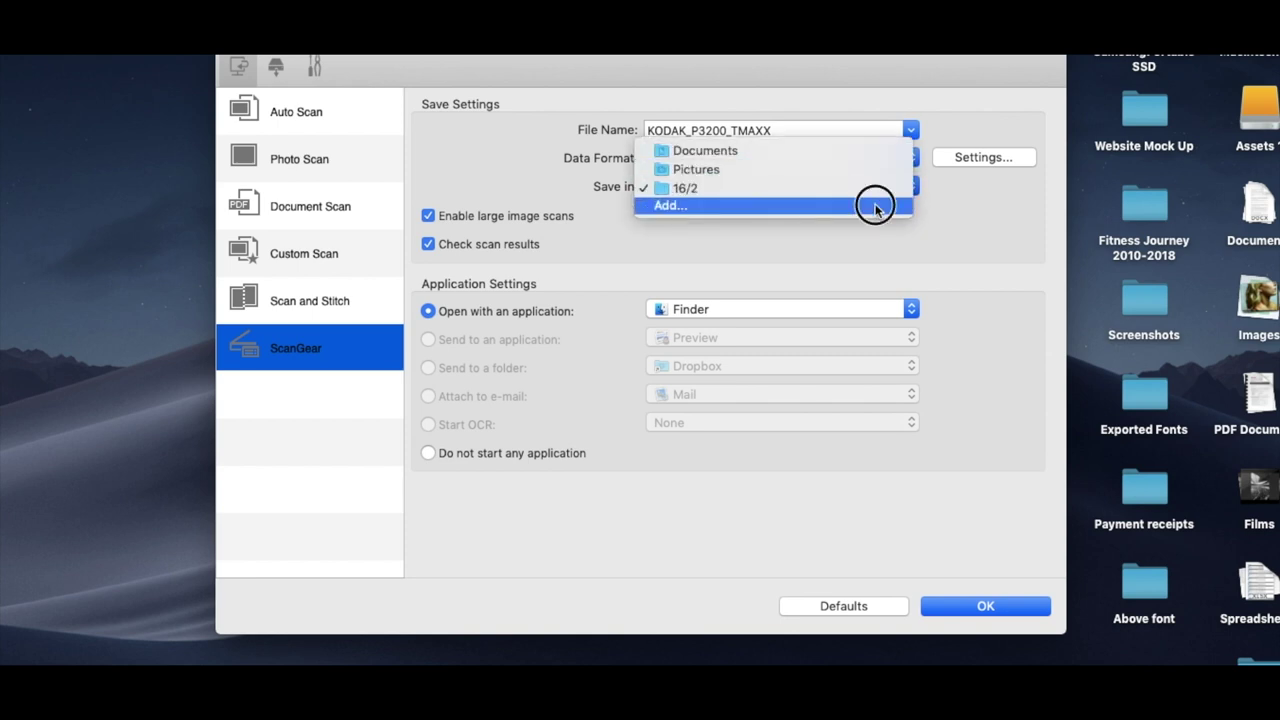
click(878, 205)
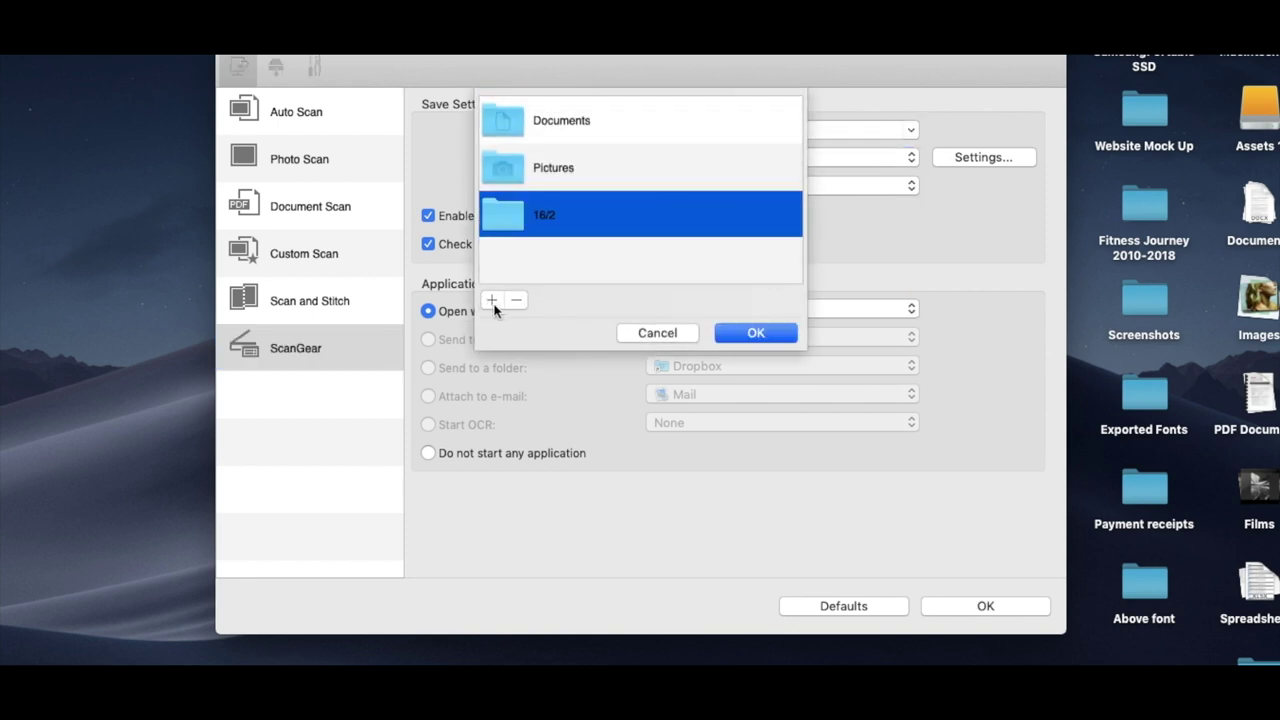
Browse to the Assets 1/Photos/Film Scans/Canon A1/2020/2 folder
click(491, 301)
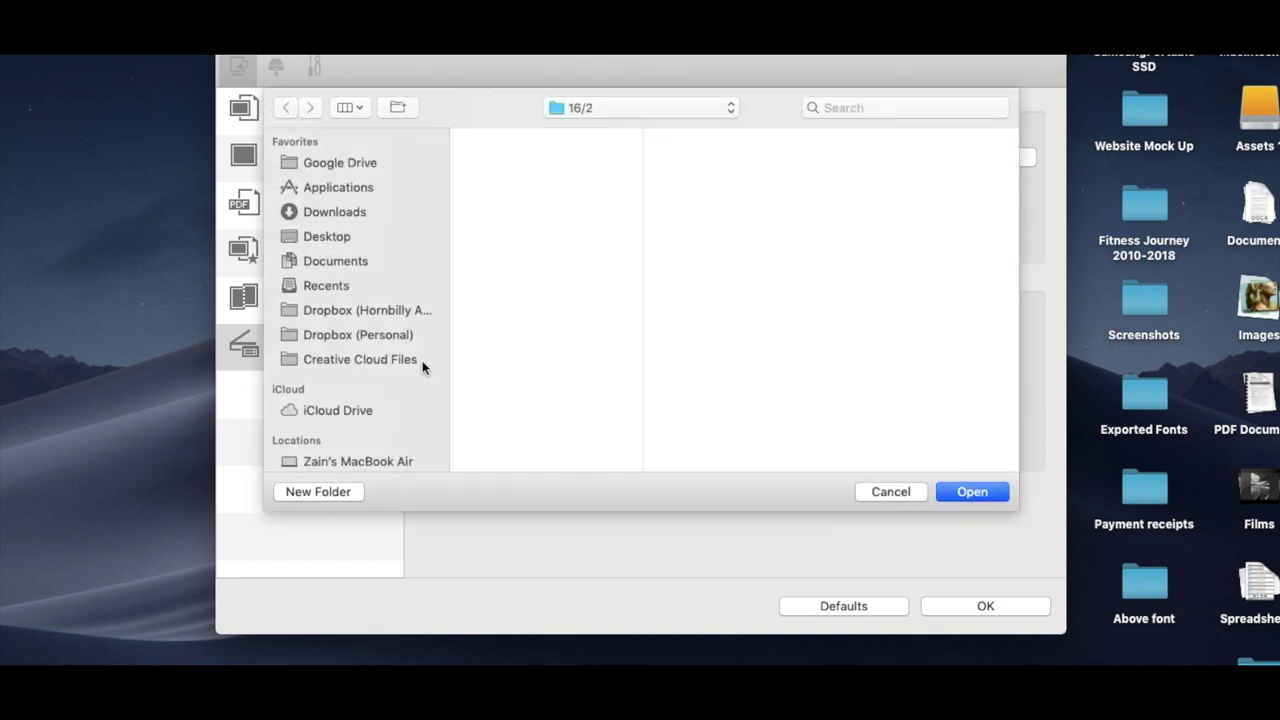
scroll(422, 366, down, 4)
click(357, 366)
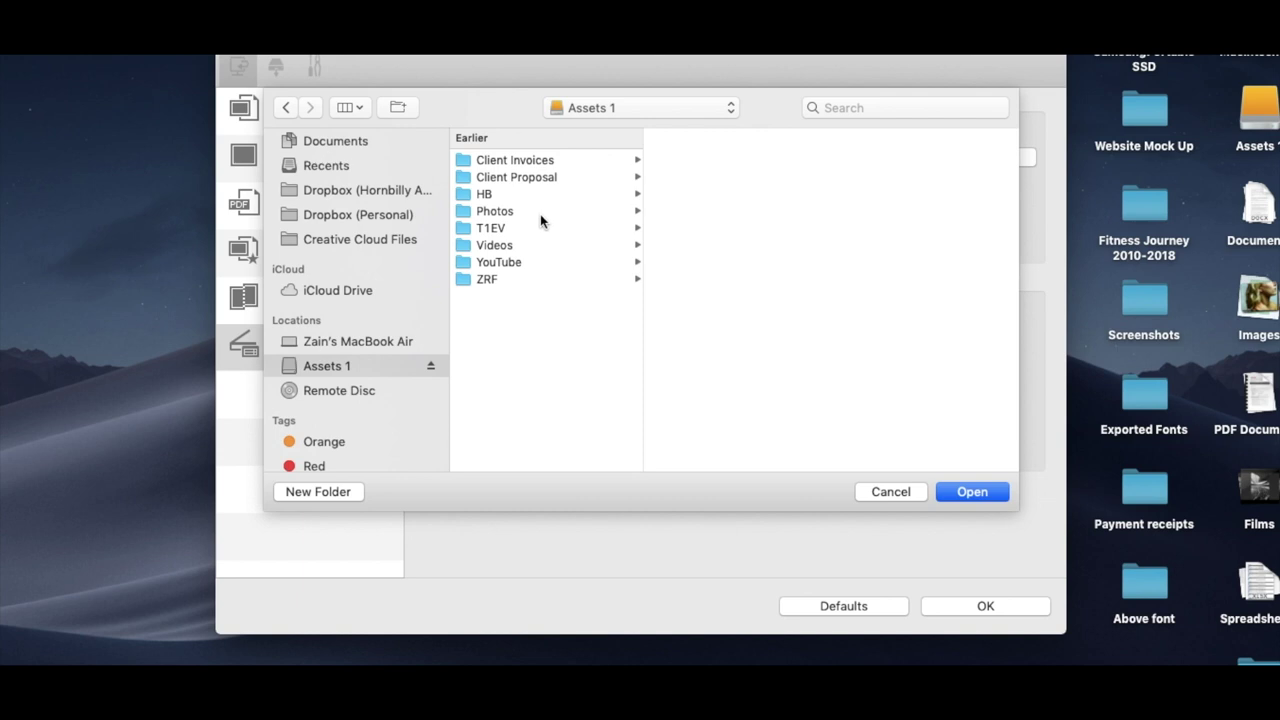
click(540, 213)
click(728, 247)
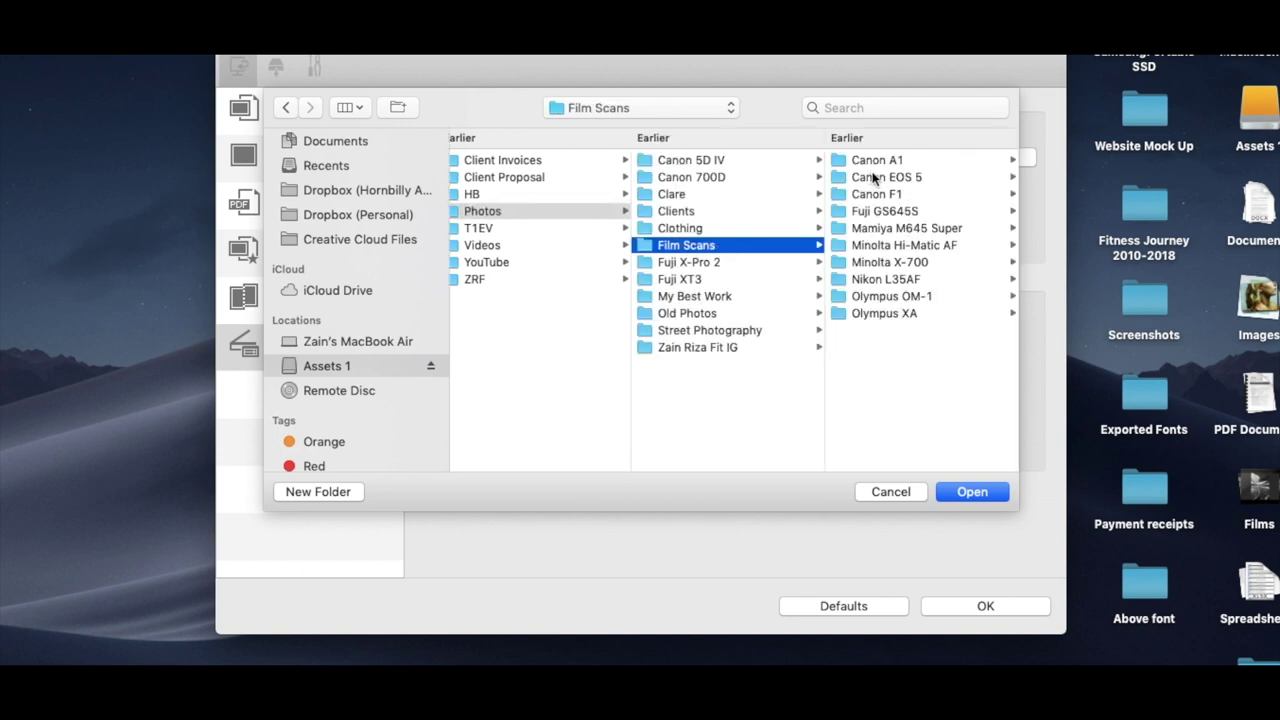
click(880, 160)
click(870, 211)
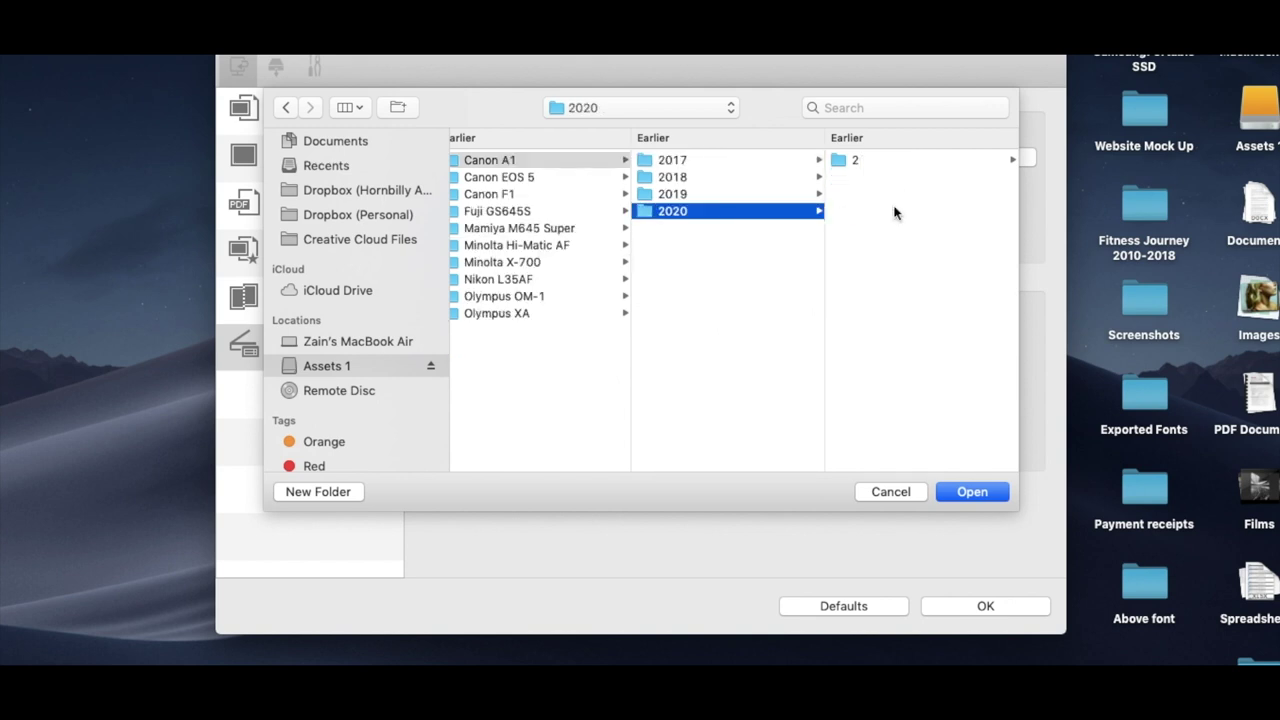
click(856, 160)
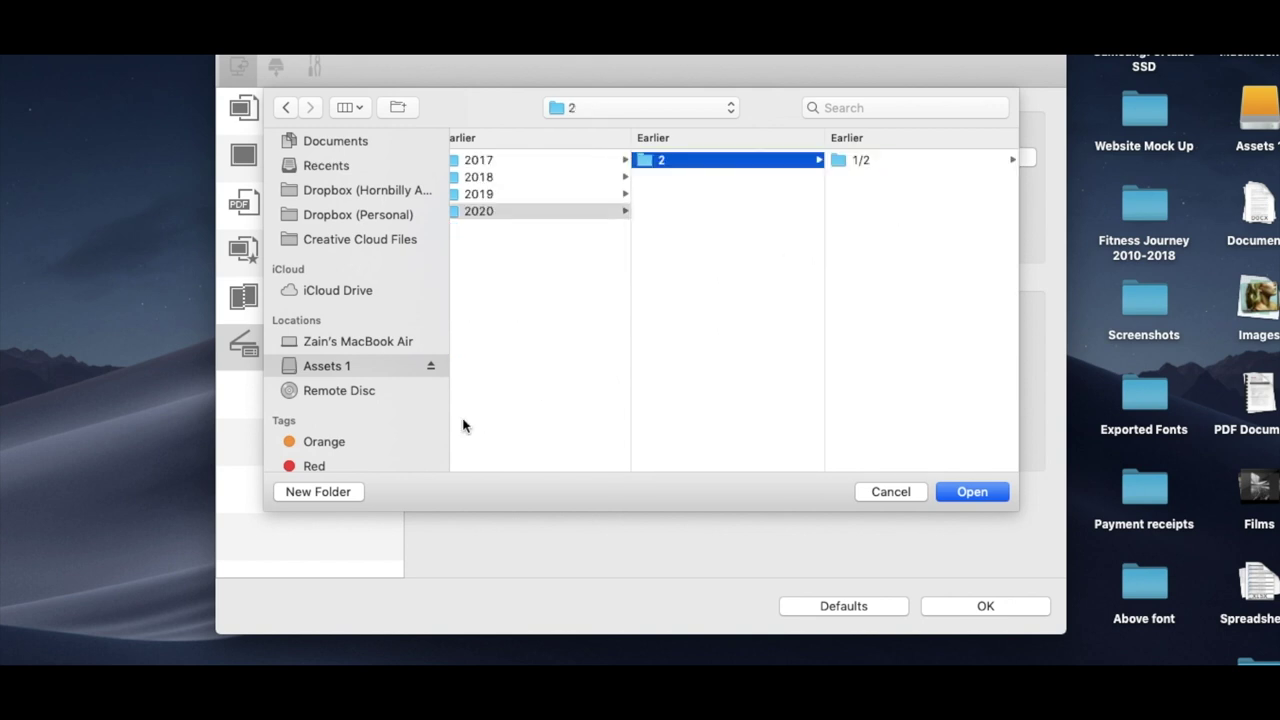
Create a new folder 18/2 inside 2 and set it as the save folder
click(318, 492)
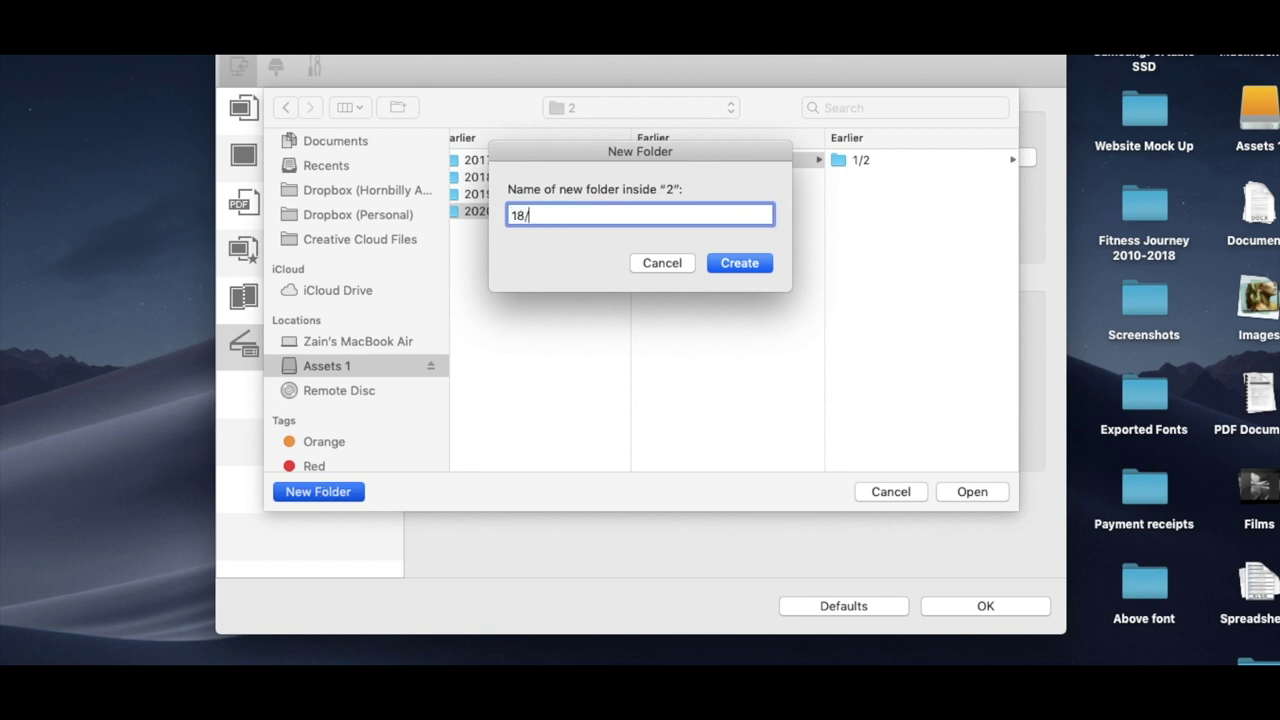
text(18/2)
key(Return)
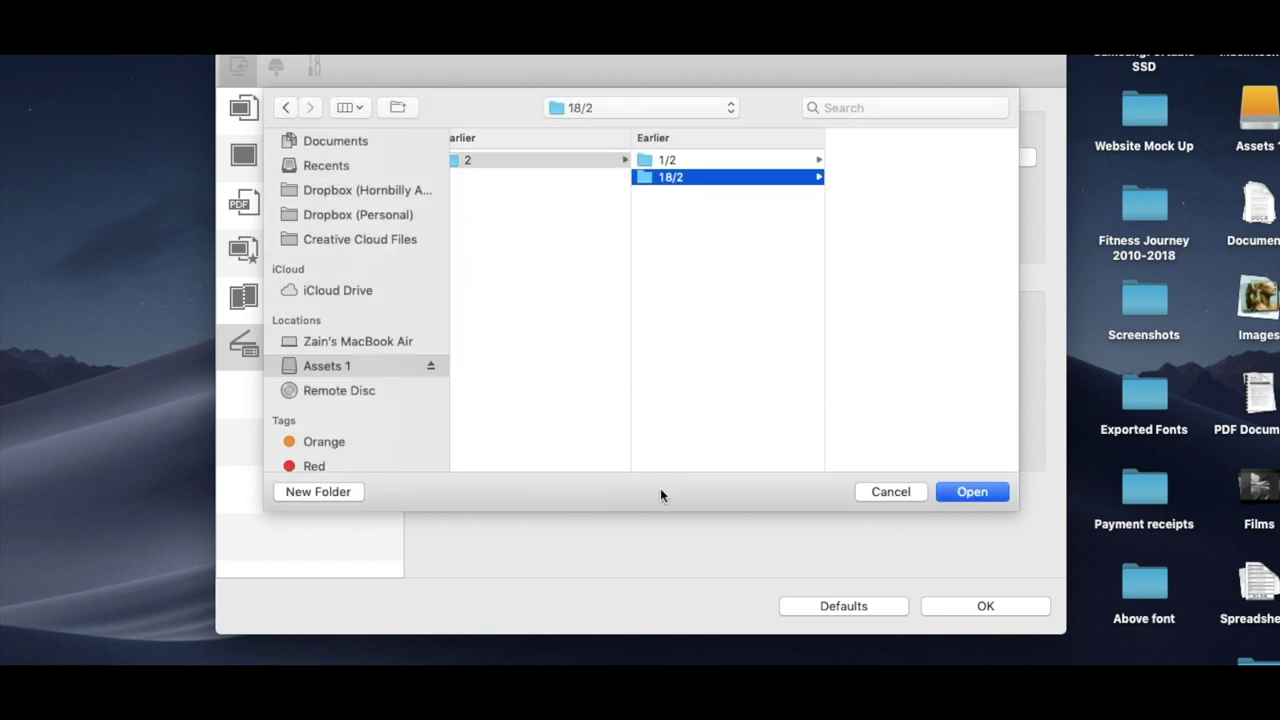
click(972, 492)
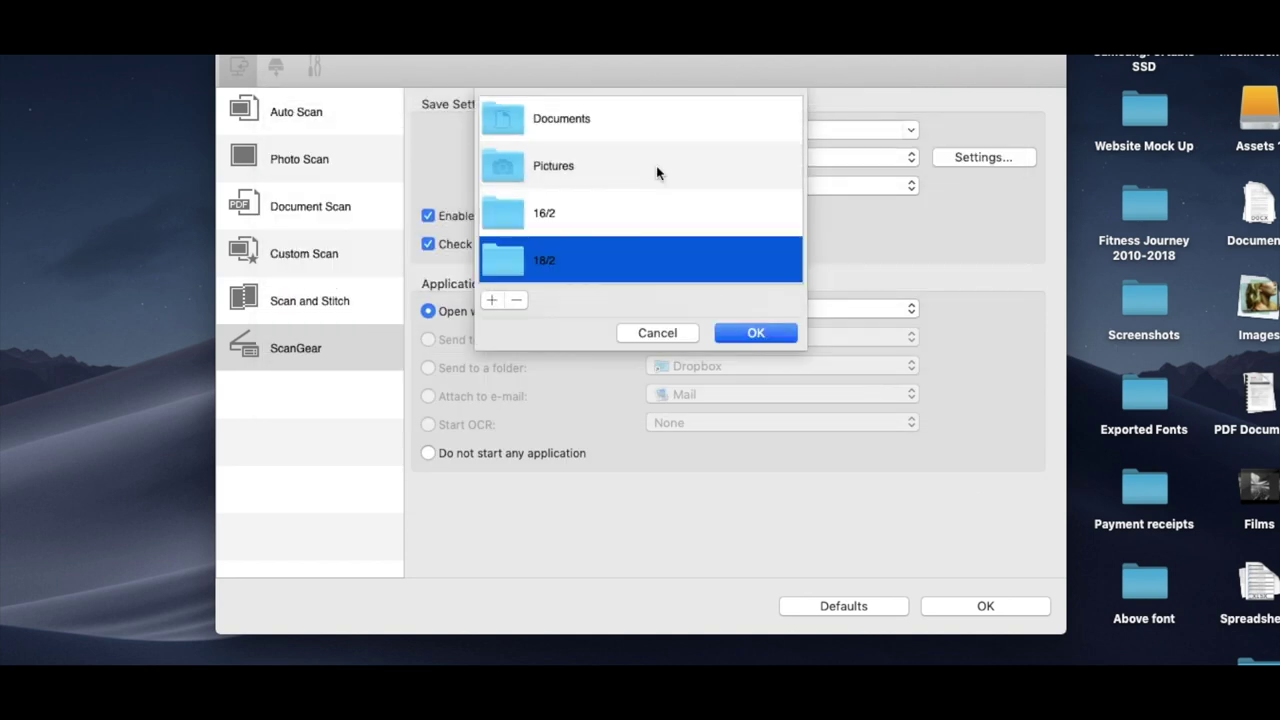
click(752, 333)
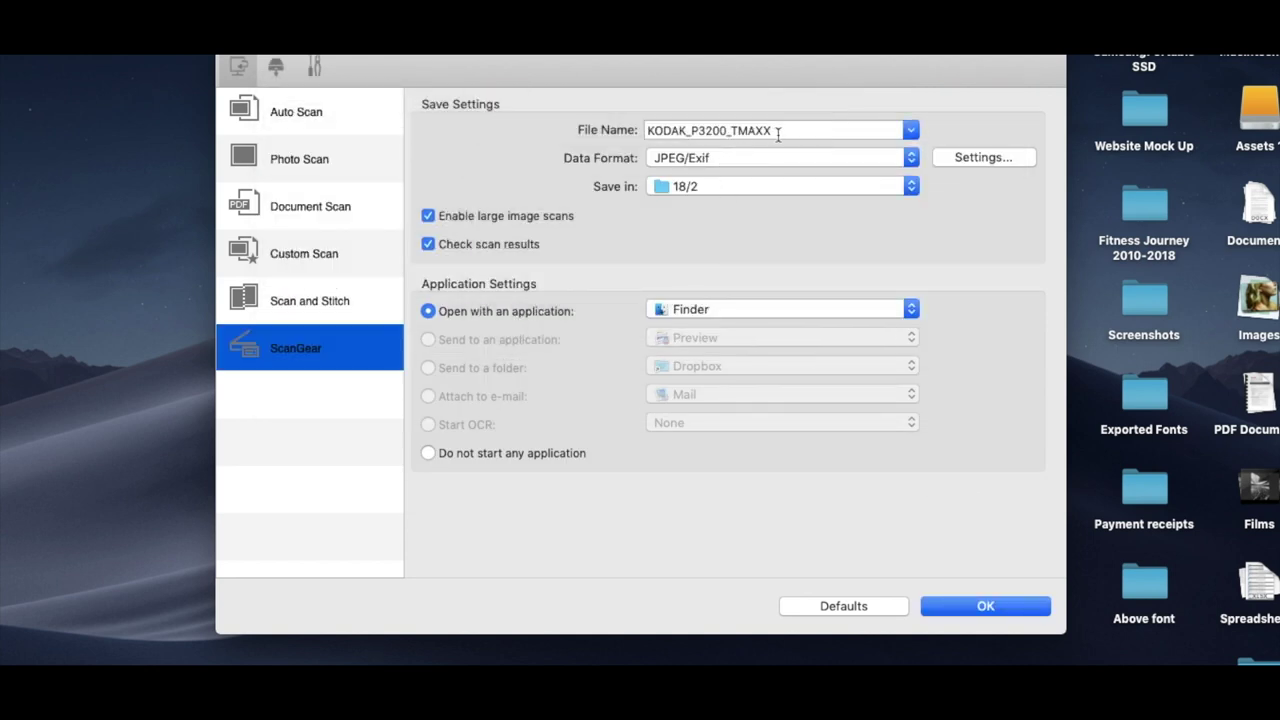
Name scans FUJI_INDUSTRIAL_100, apply the settings, and launch ScanGear
drag(778, 133, 619, 133)
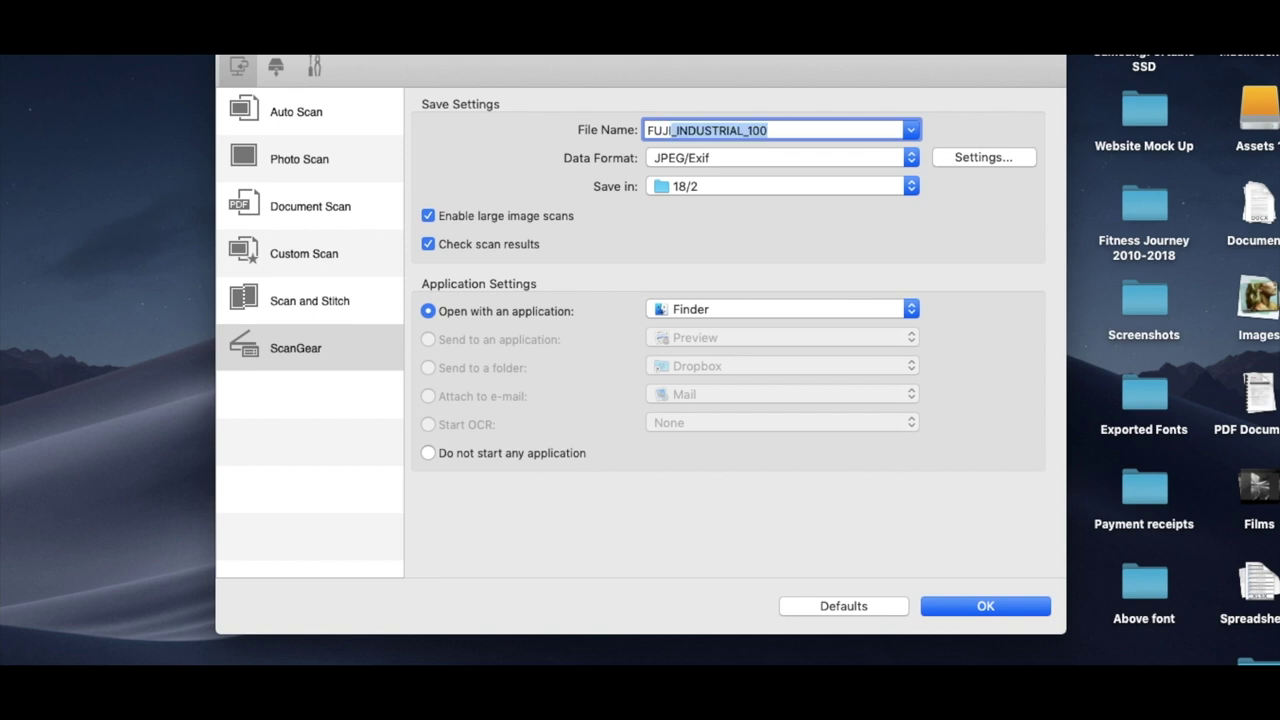
click(794, 130)
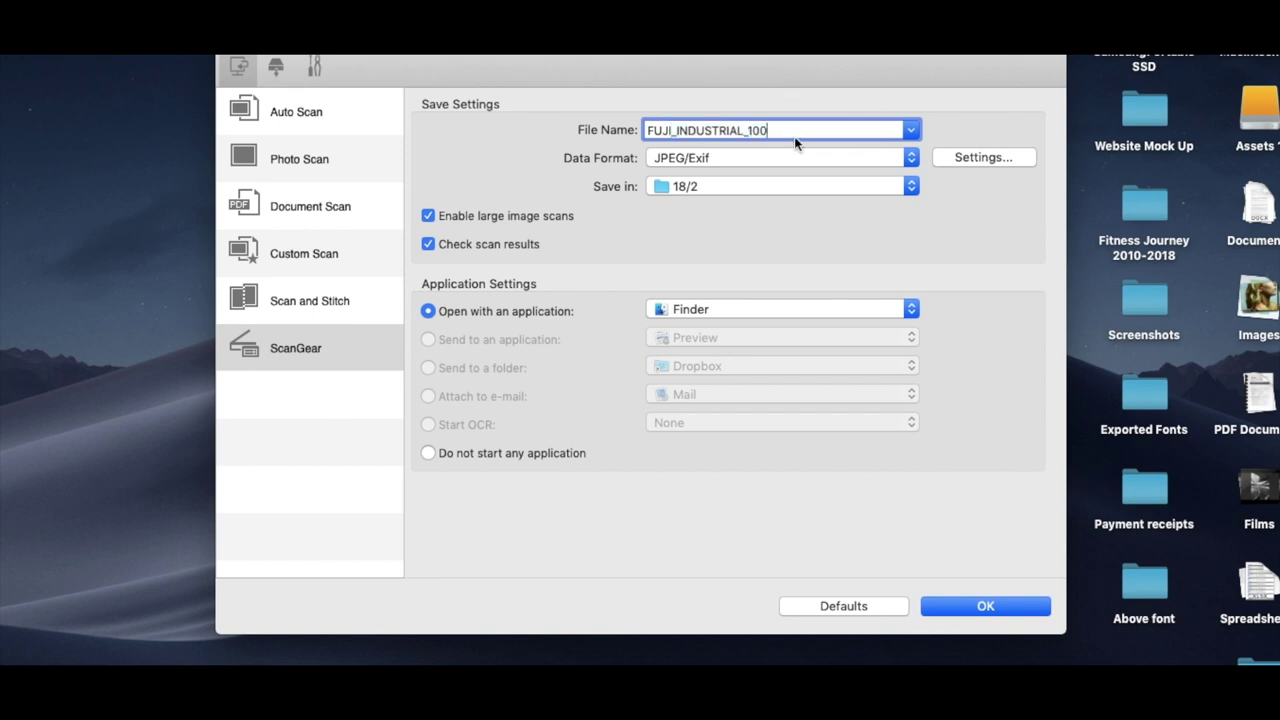
click(975, 607)
click(853, 225)
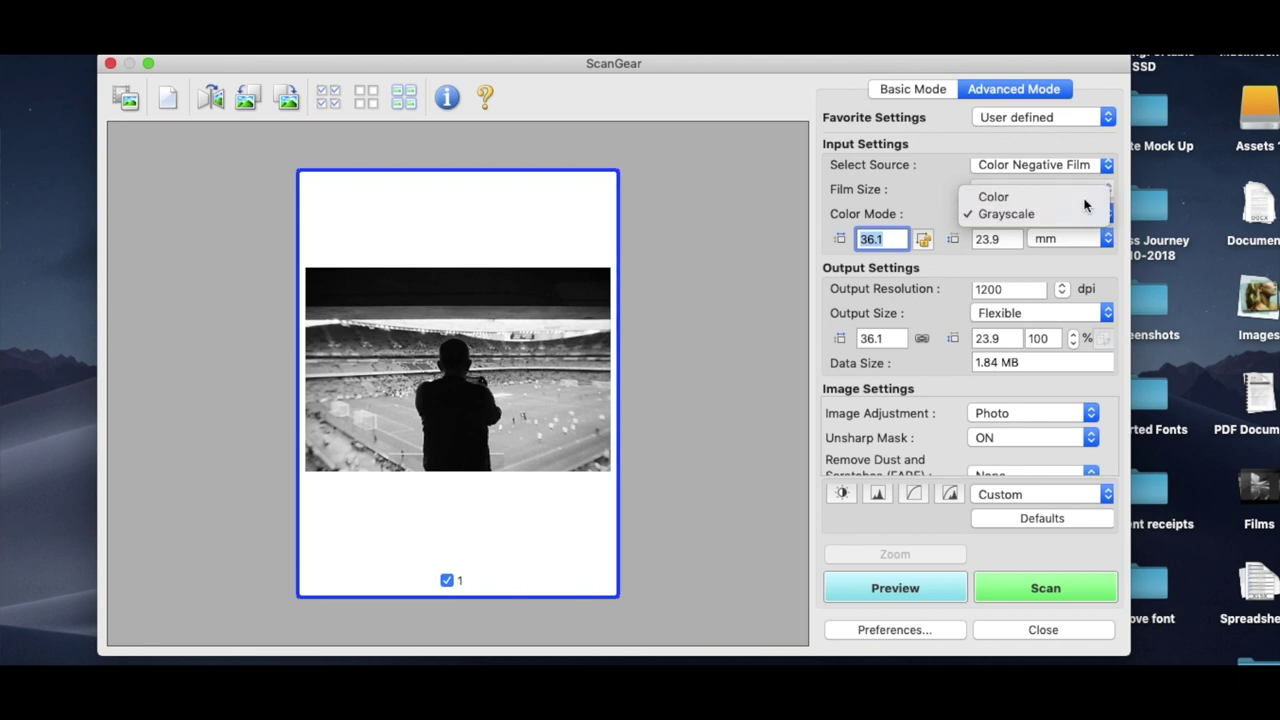
Switch Color Mode from grayscale to Color and set Output Resolution to 4800 dpi
click(1000, 192)
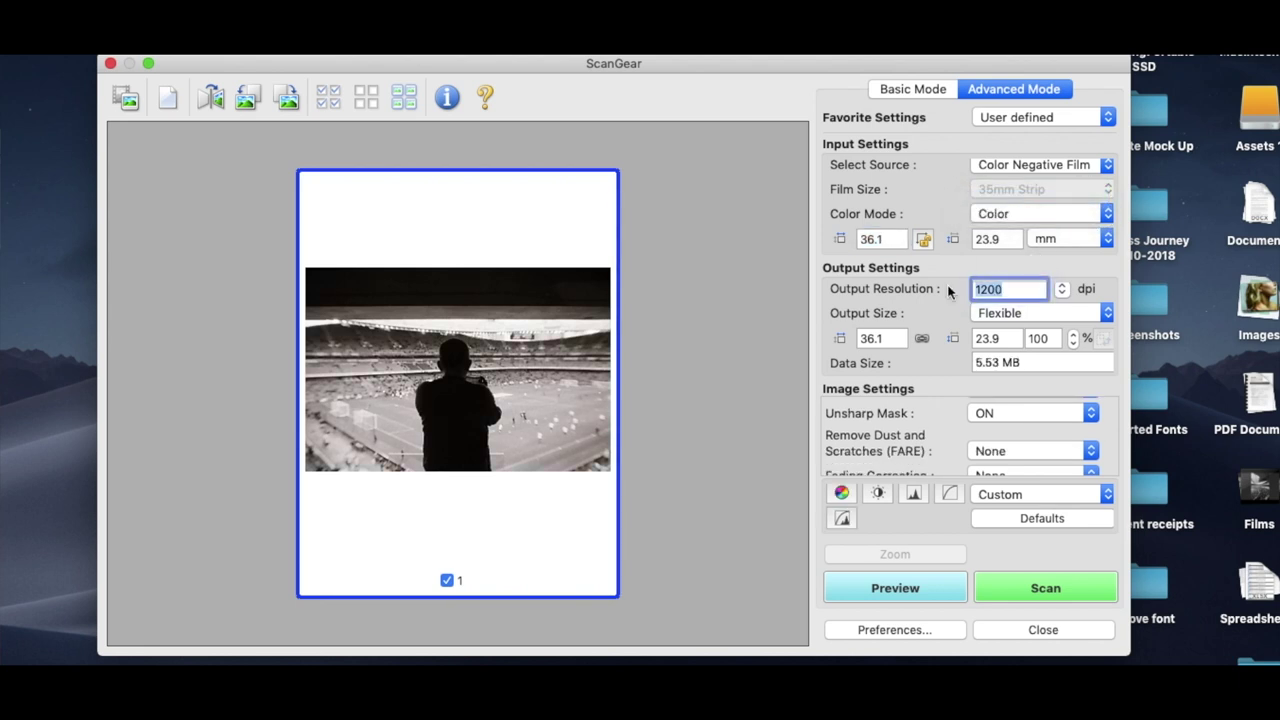
click(1063, 290)
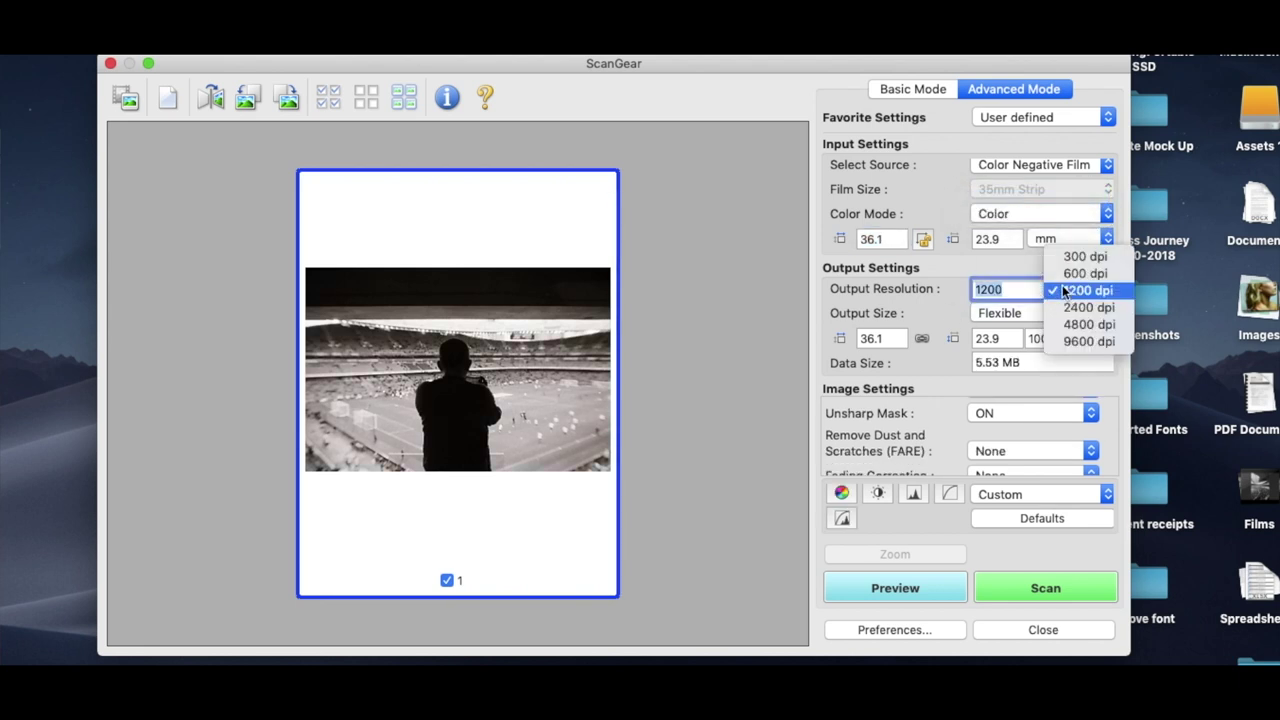
click(1078, 325)
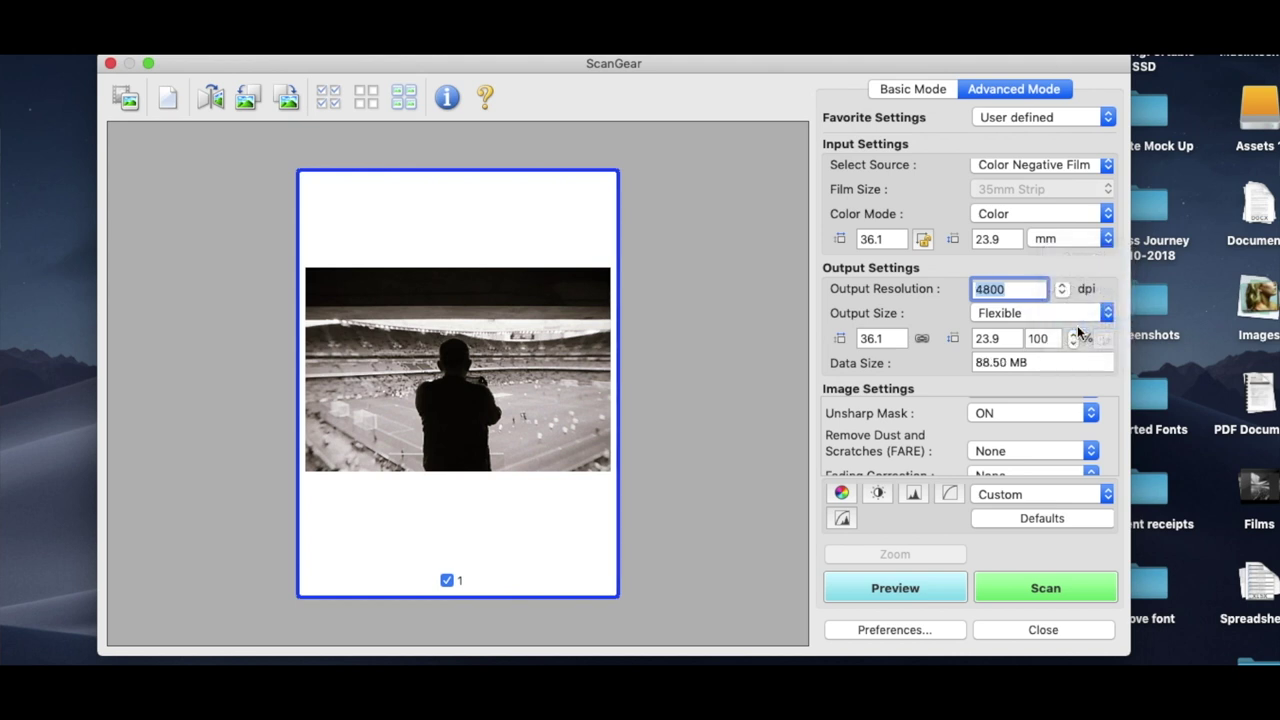
Preview the film, enlarge frame 1, and rotate frames 1 and 2 upright
click(916, 588)
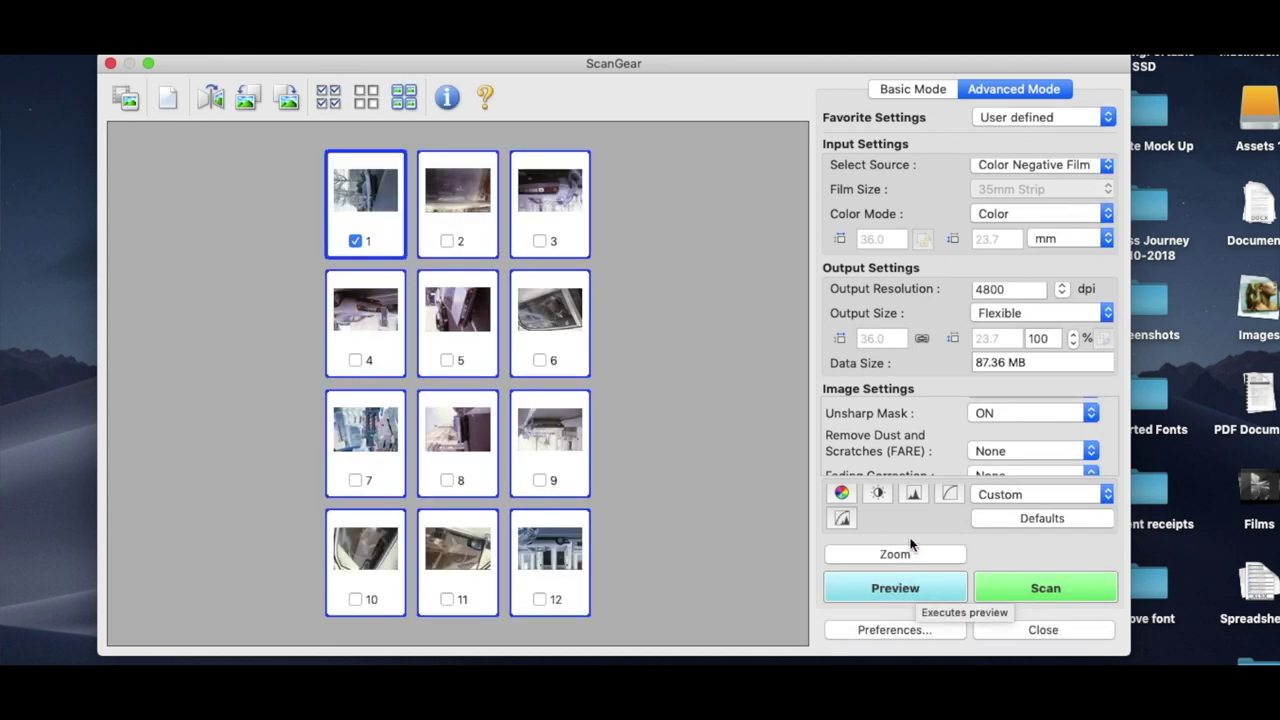
click(906, 554)
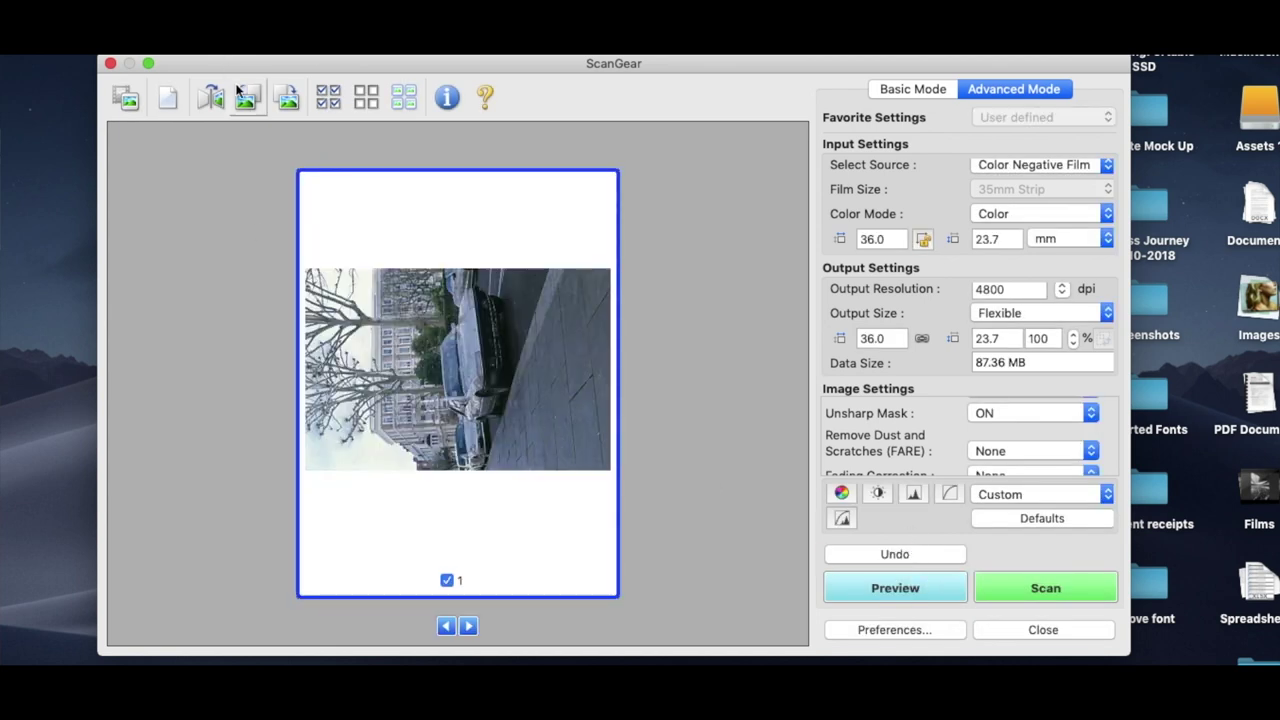
click(288, 96)
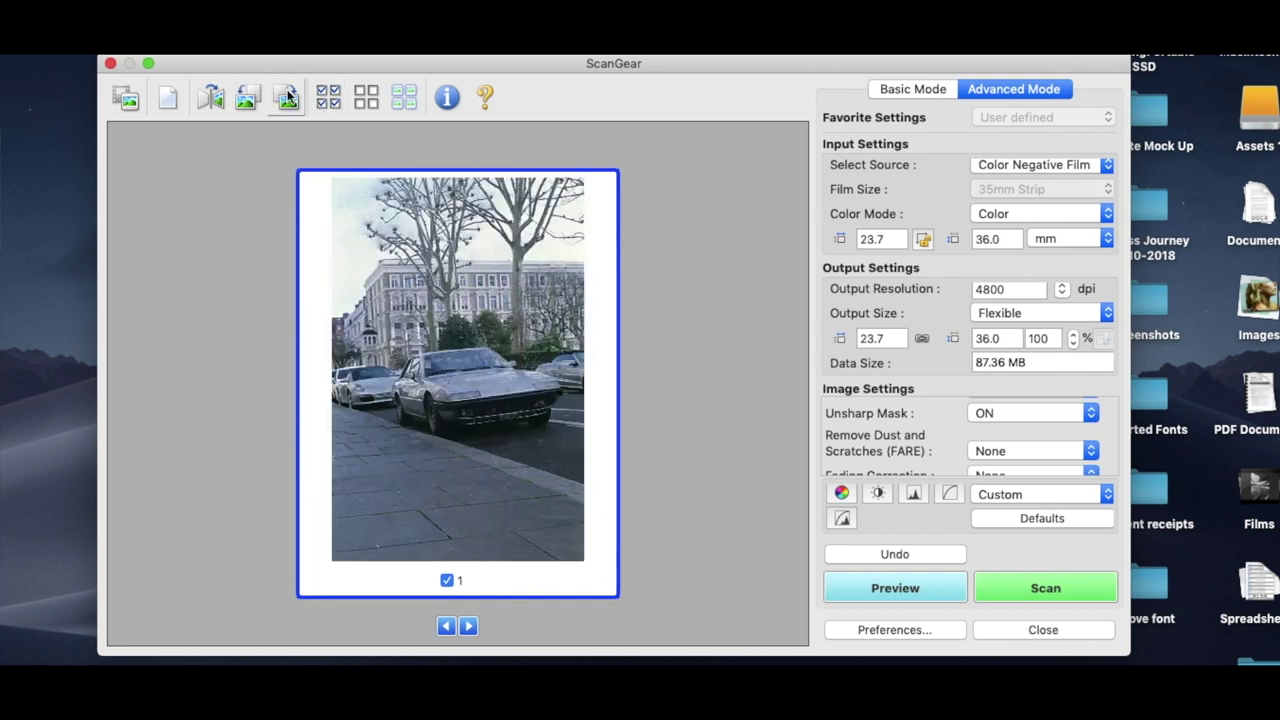
click(469, 627)
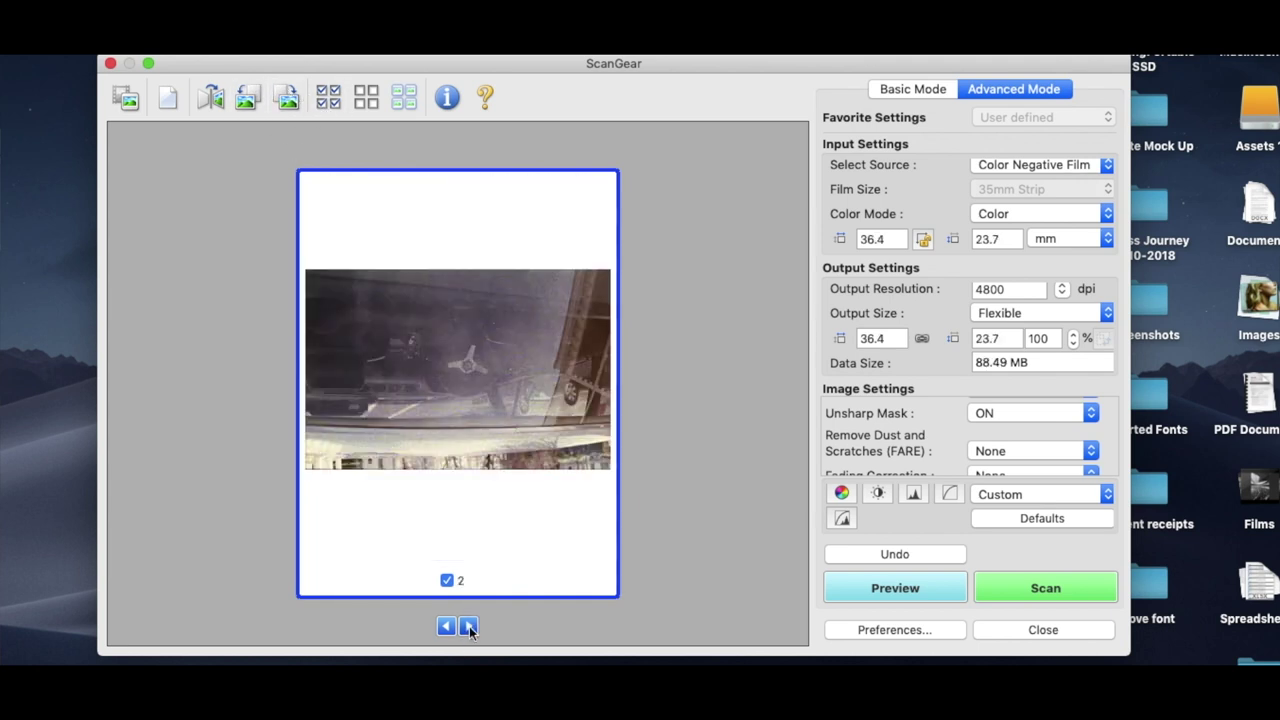
click(288, 97)
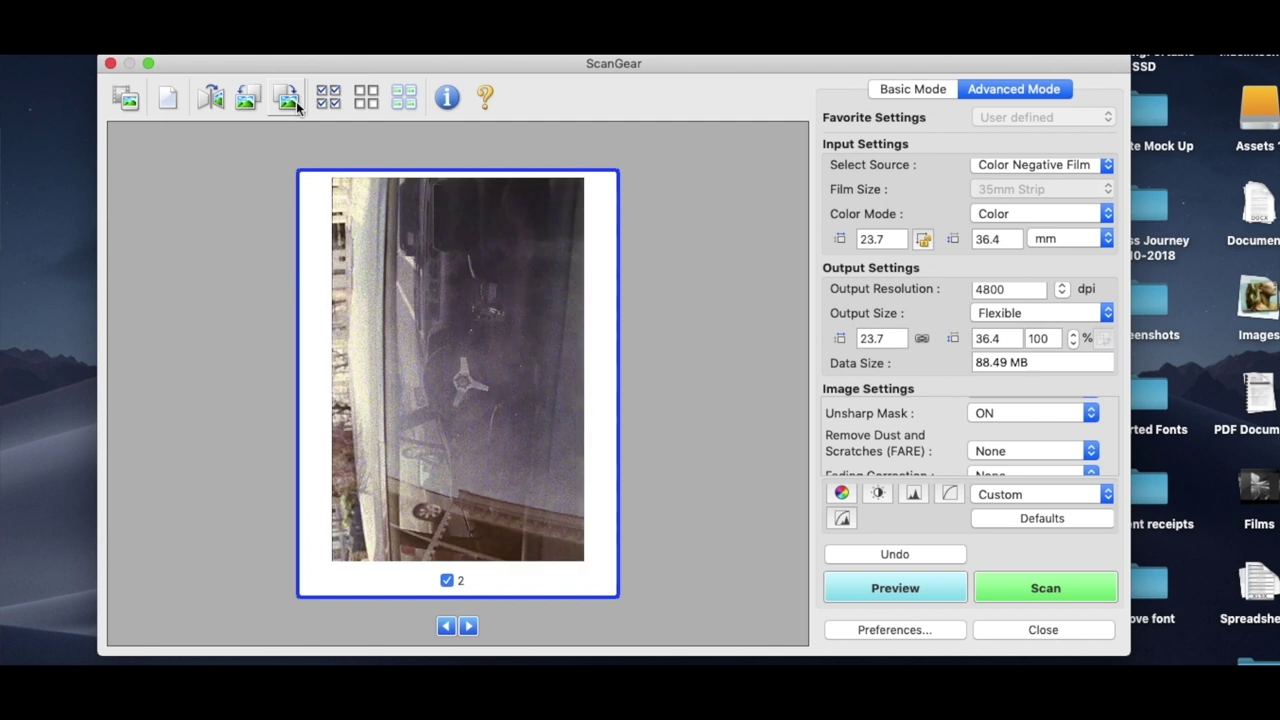
click(296, 104)
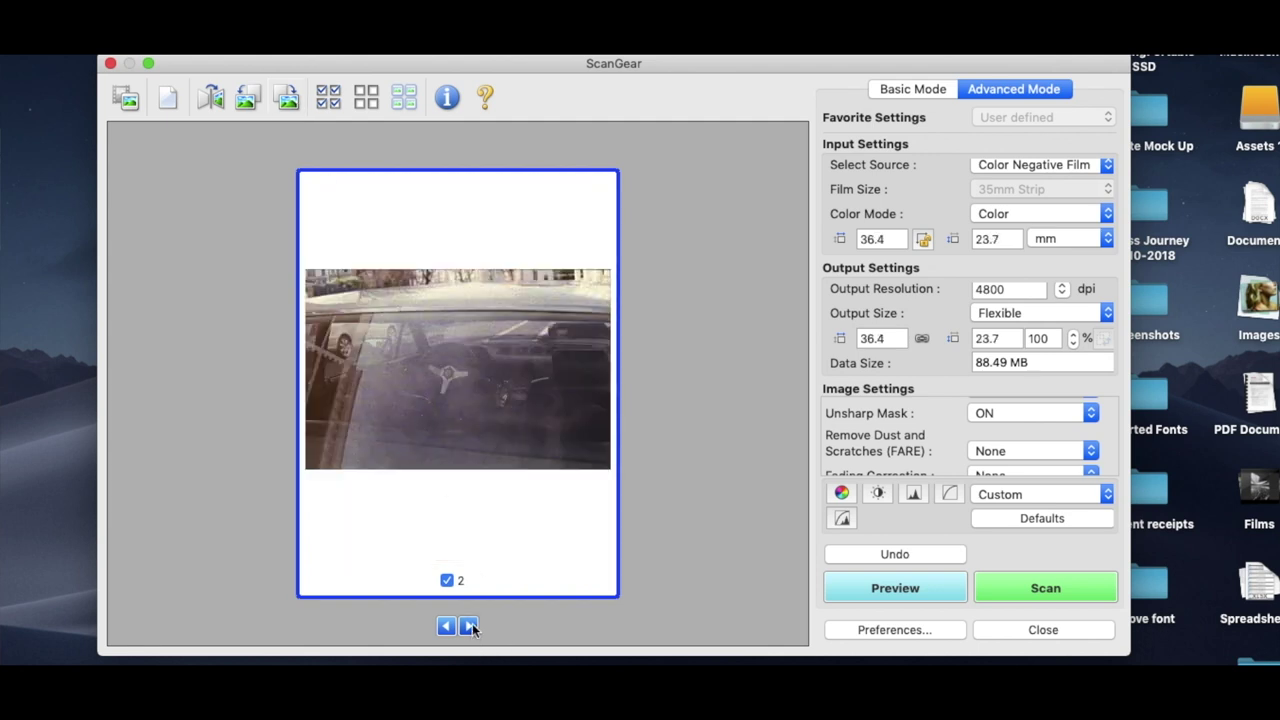
Rotate film frames 3, 4 and 5 upright
click(470, 626)
click(291, 104)
click(291, 104)
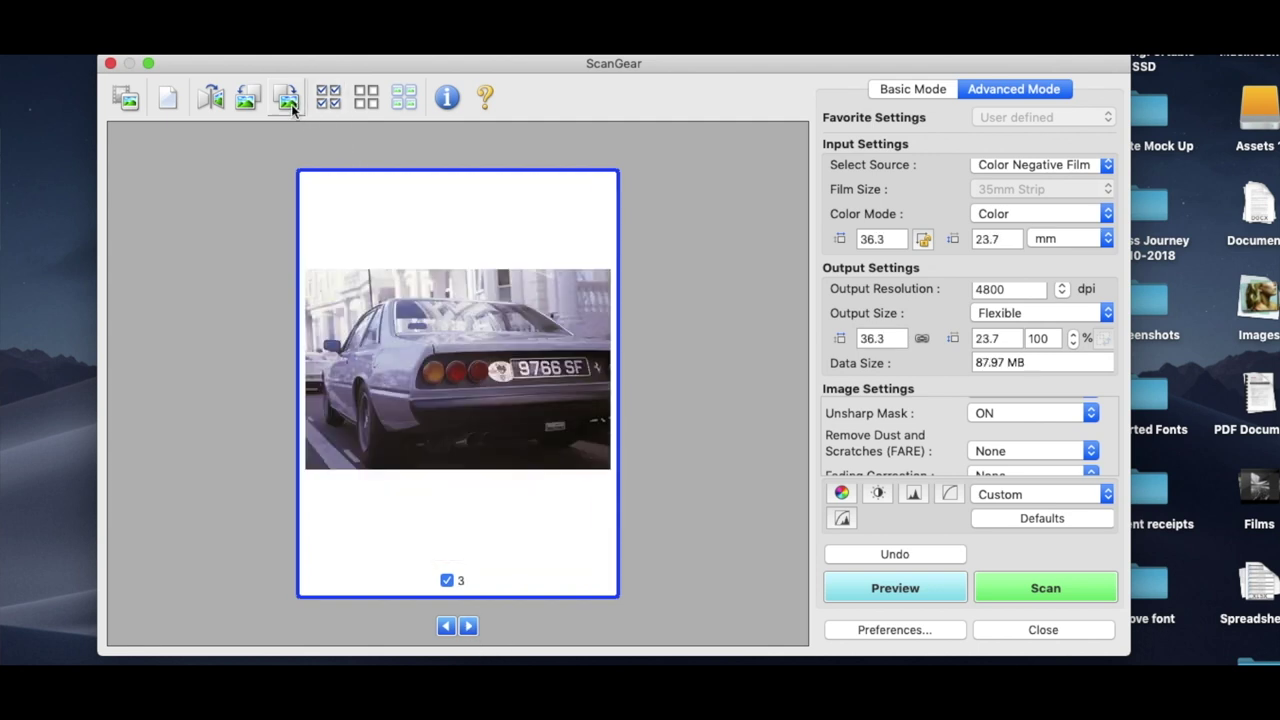
click(476, 626)
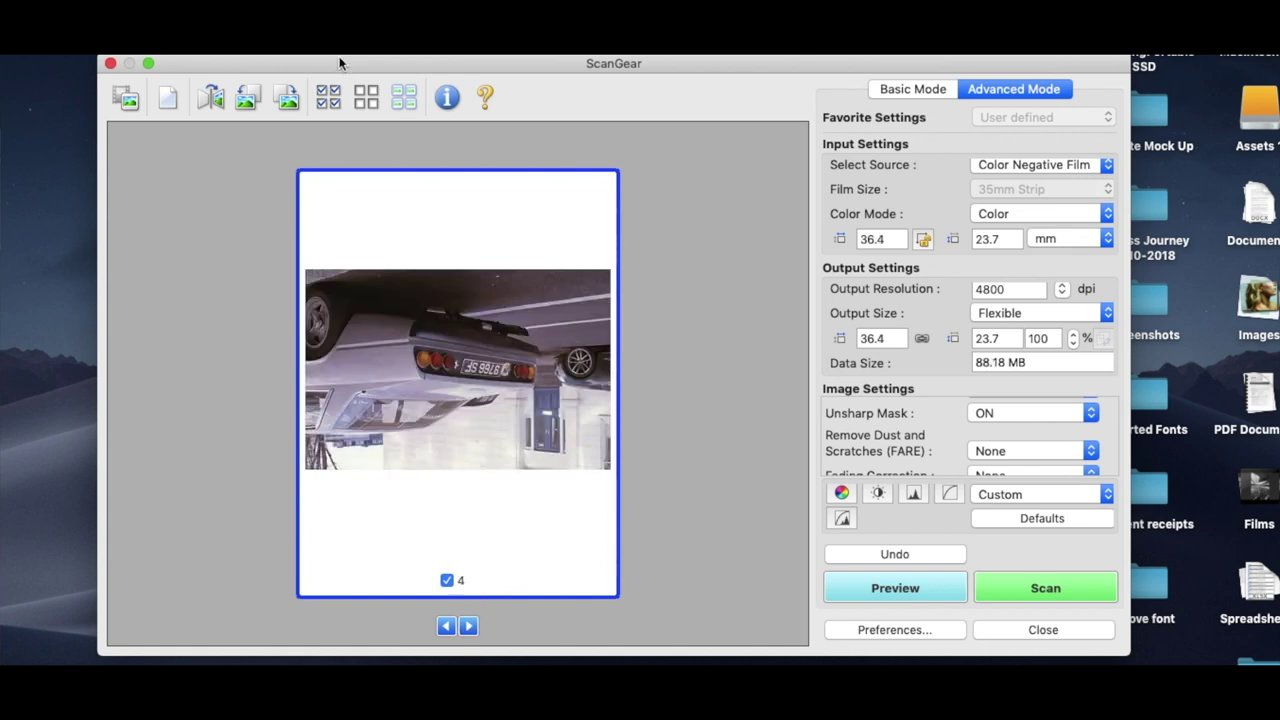
click(295, 106)
click(295, 106)
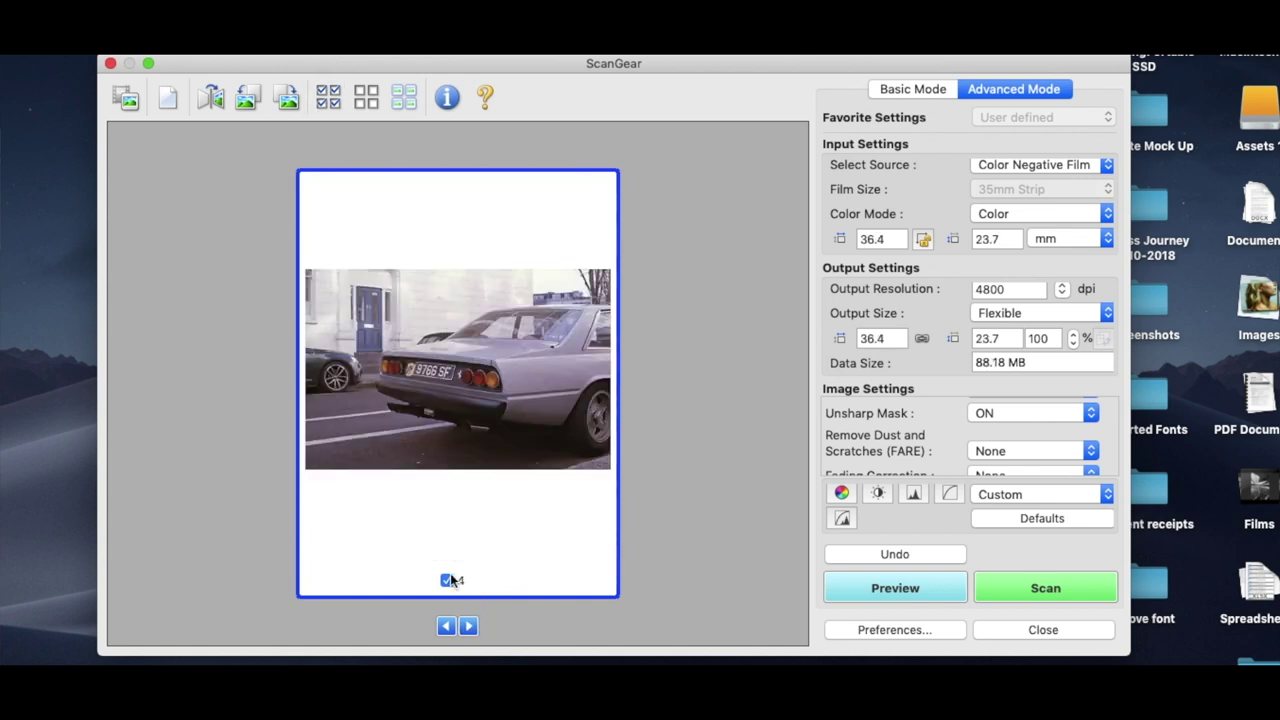
click(470, 626)
click(287, 96)
Rotate frames 6, 7 and 8 upright, with 7 and 8 in portrait
click(469, 626)
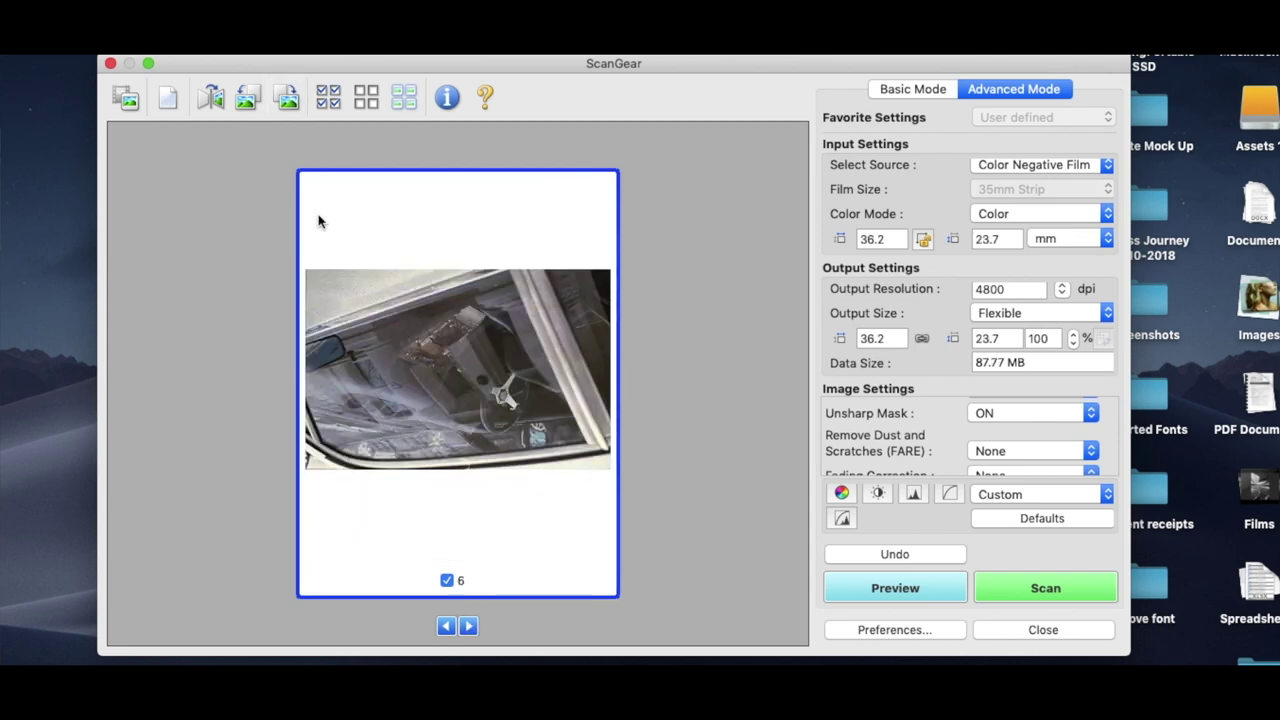
click(285, 97)
click(285, 97)
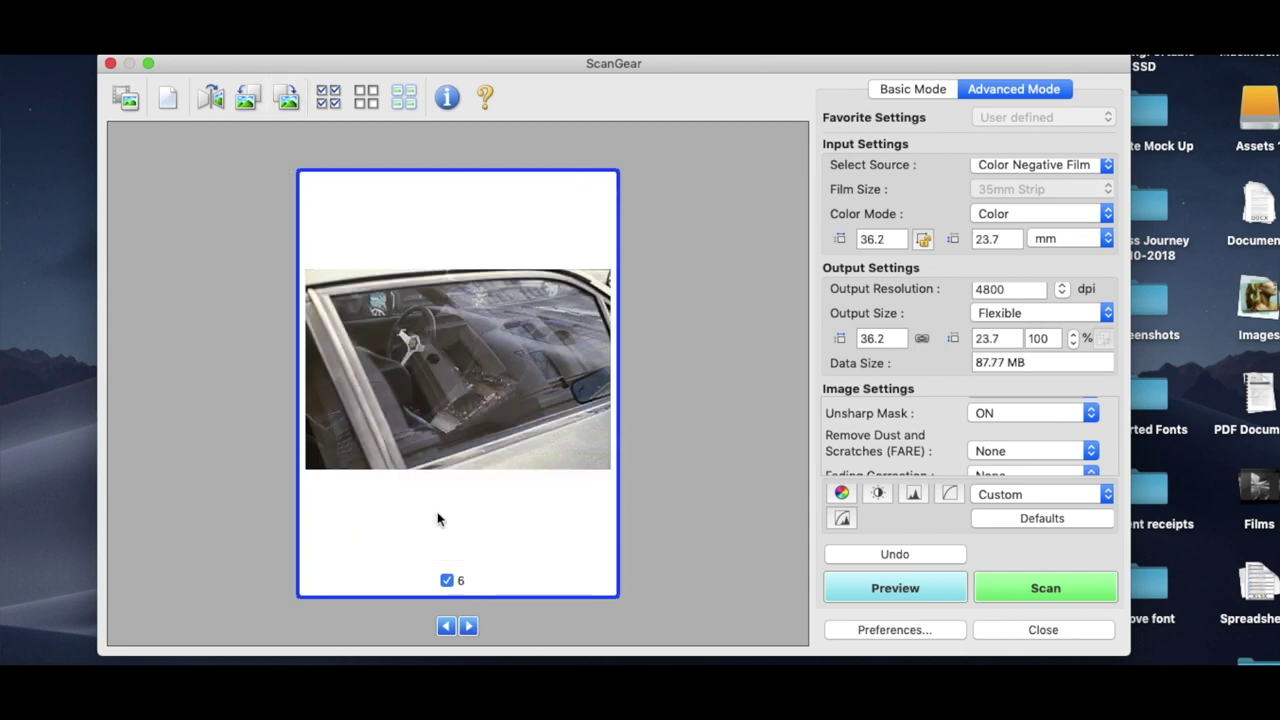
click(469, 626)
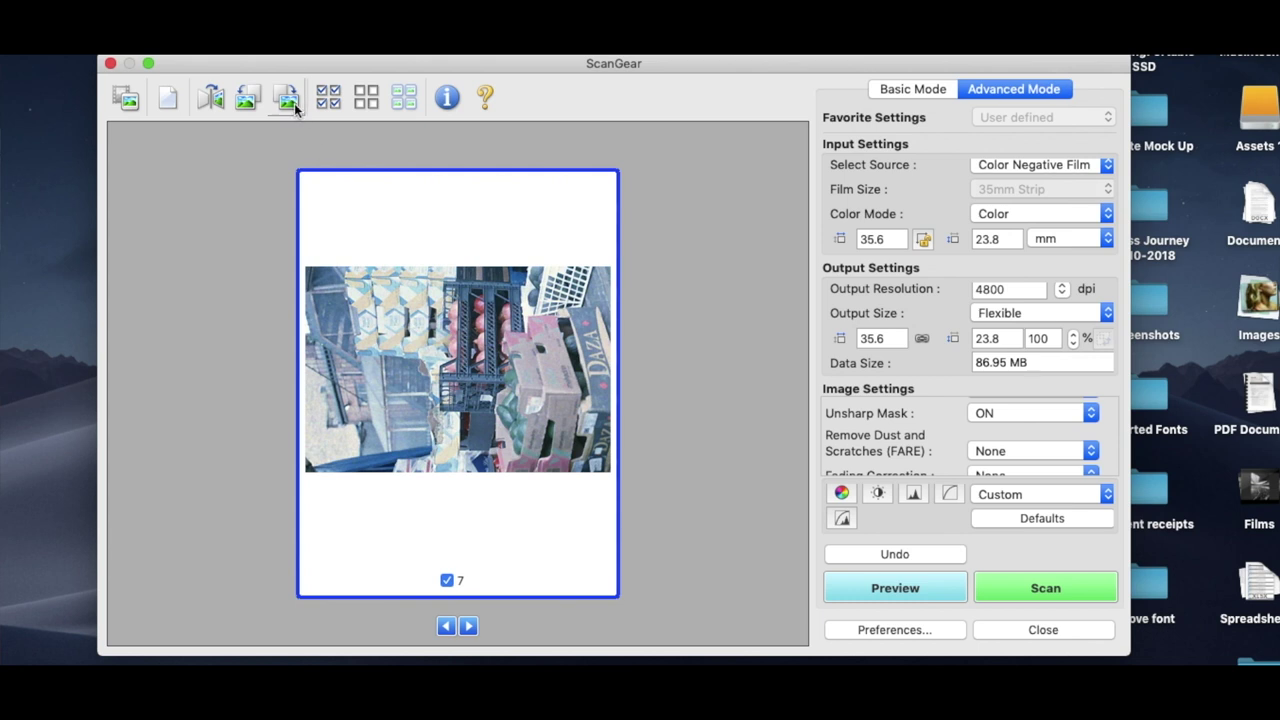
click(287, 97)
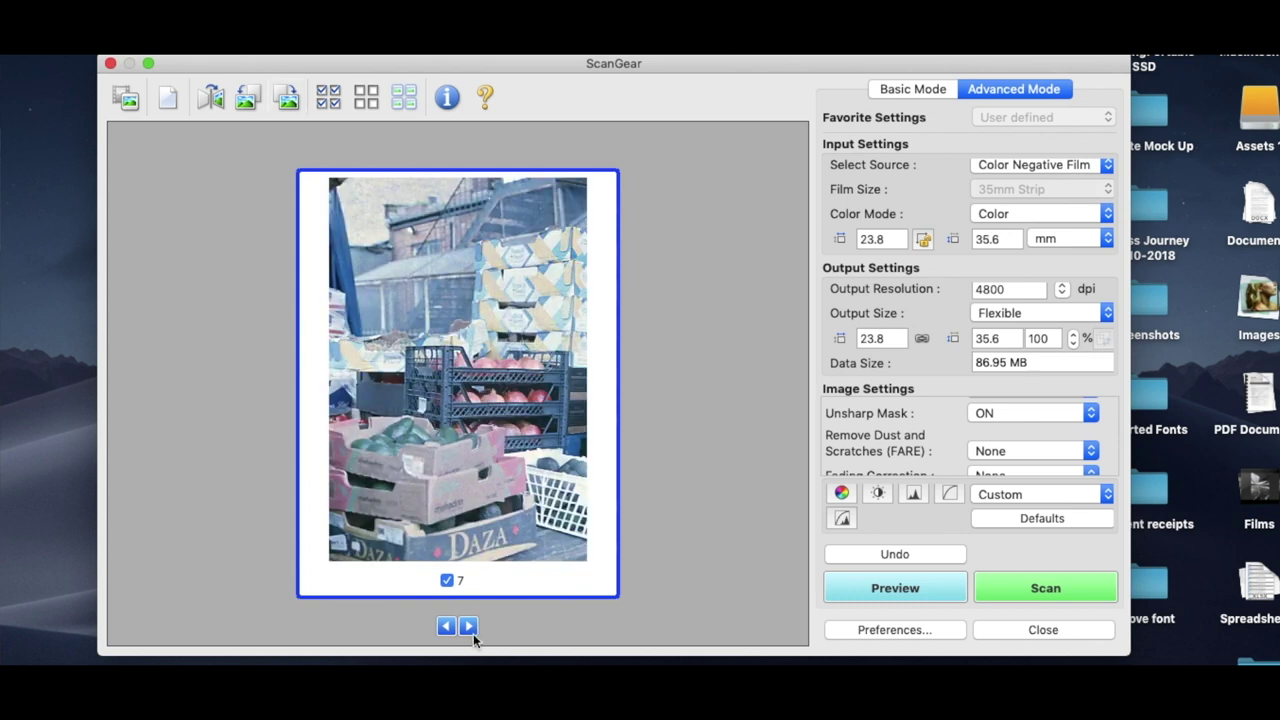
click(469, 626)
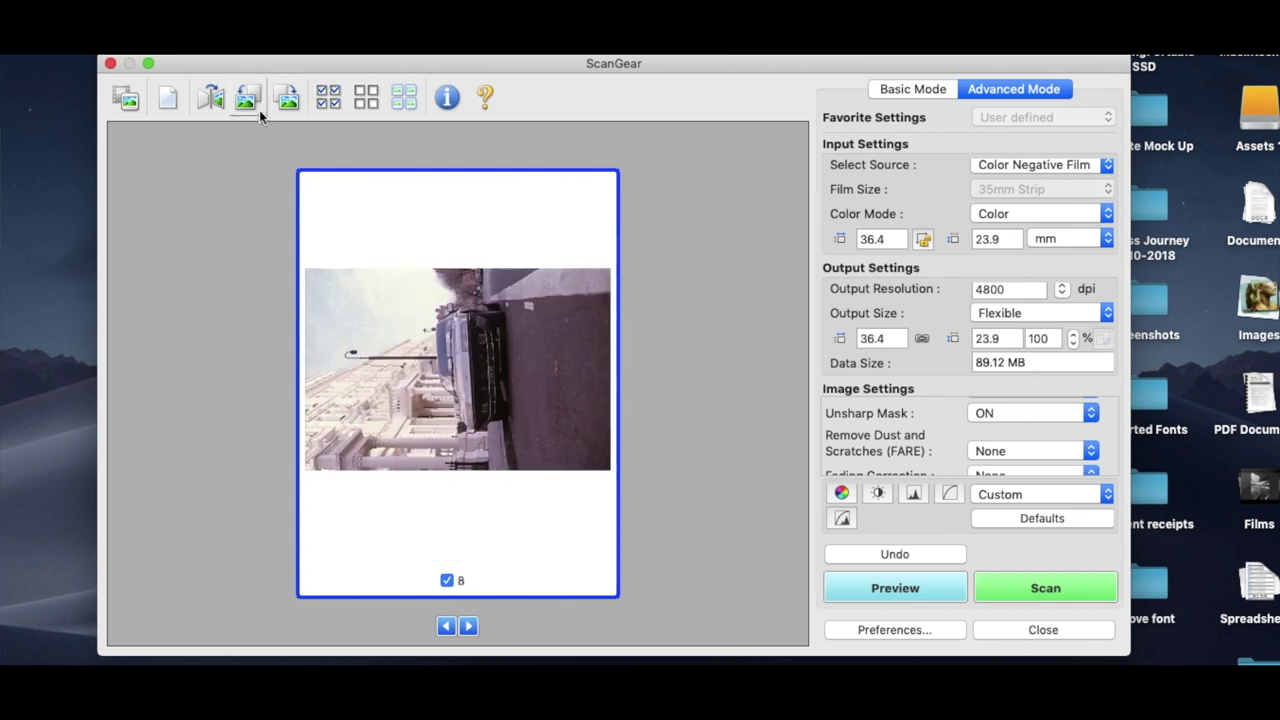
click(283, 99)
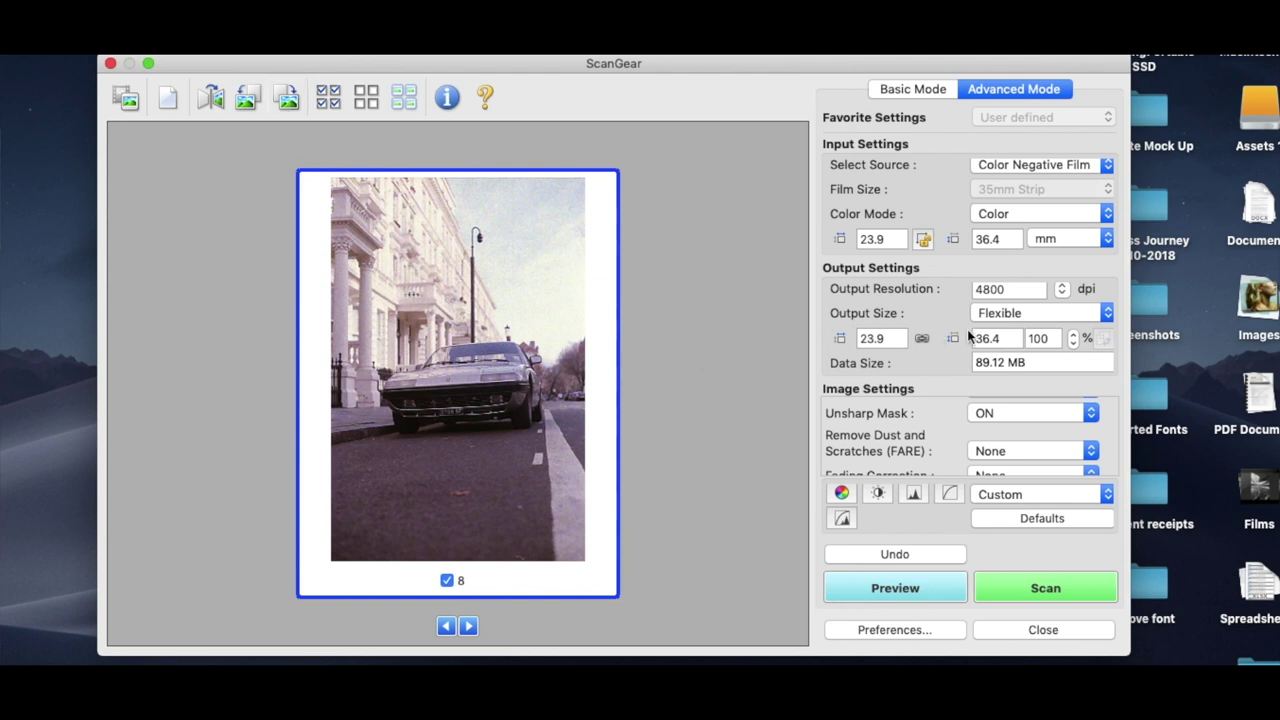
Set frame 8's colour balance to Magenta–Green 10 and Cyan–Red −5
click(843, 493)
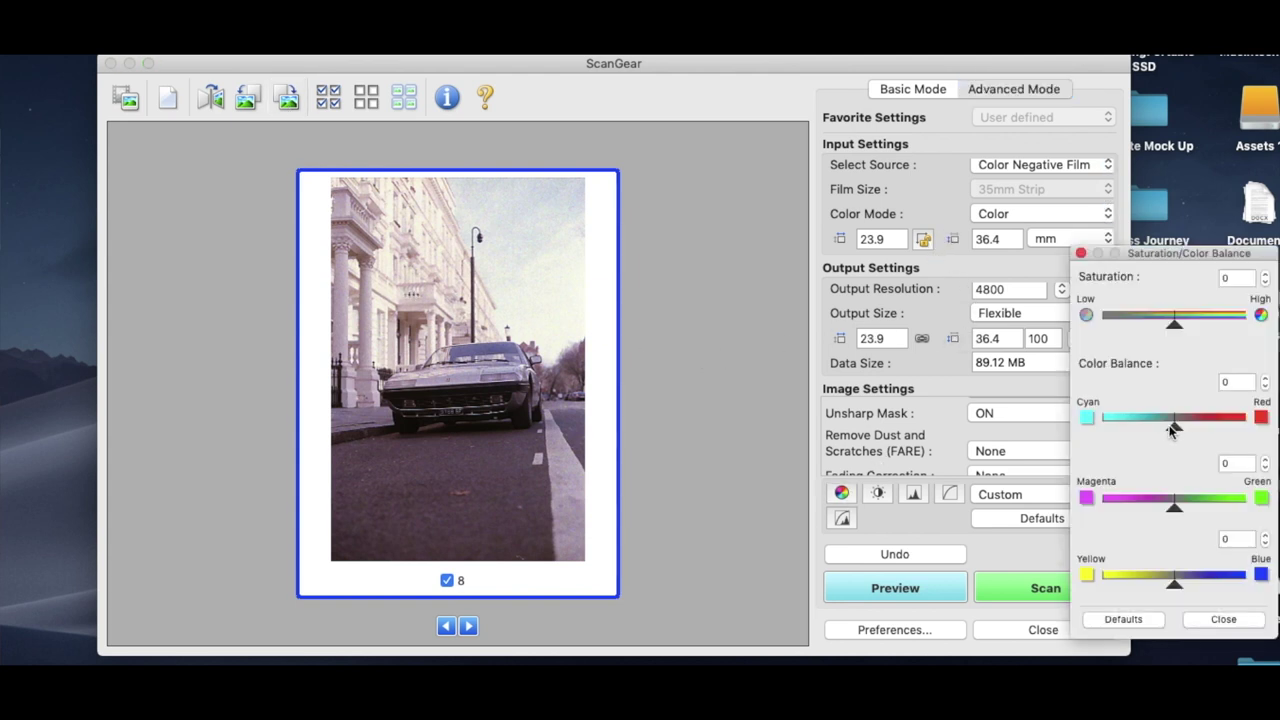
click(1265, 387)
click(1265, 387)
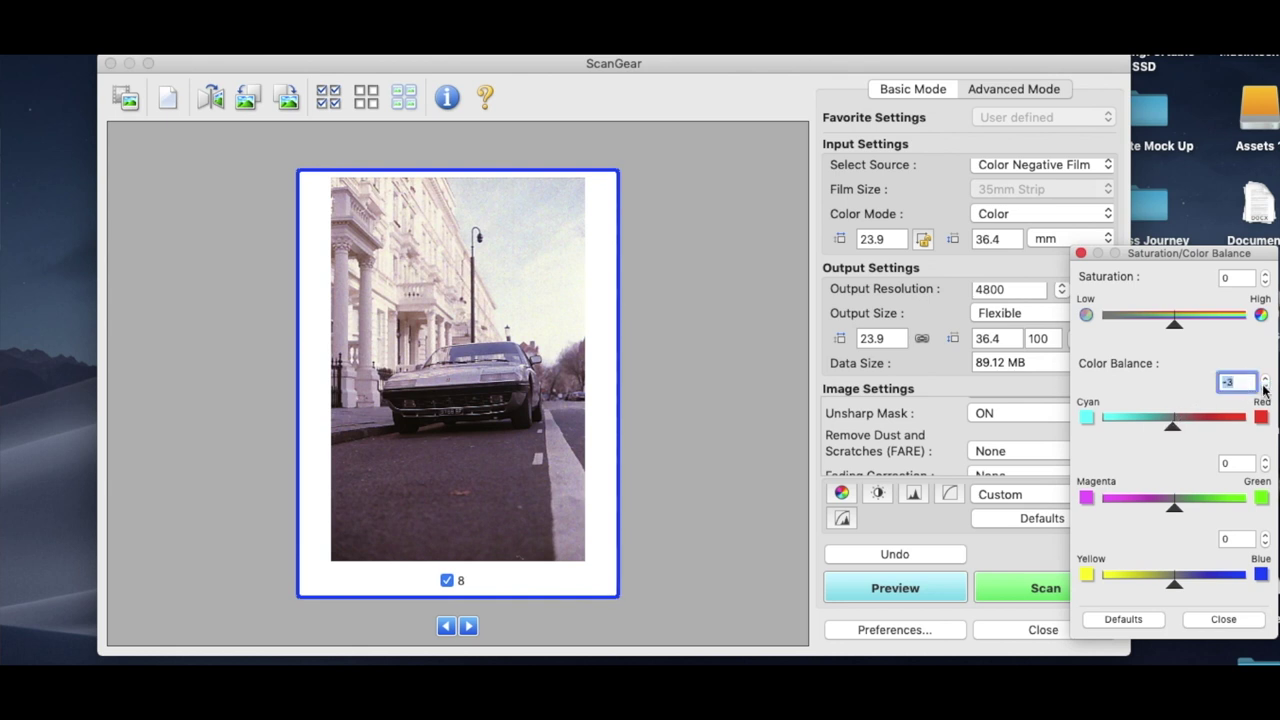
click(1264, 388)
click(1264, 388)
click(1264, 388)
click(1230, 464)
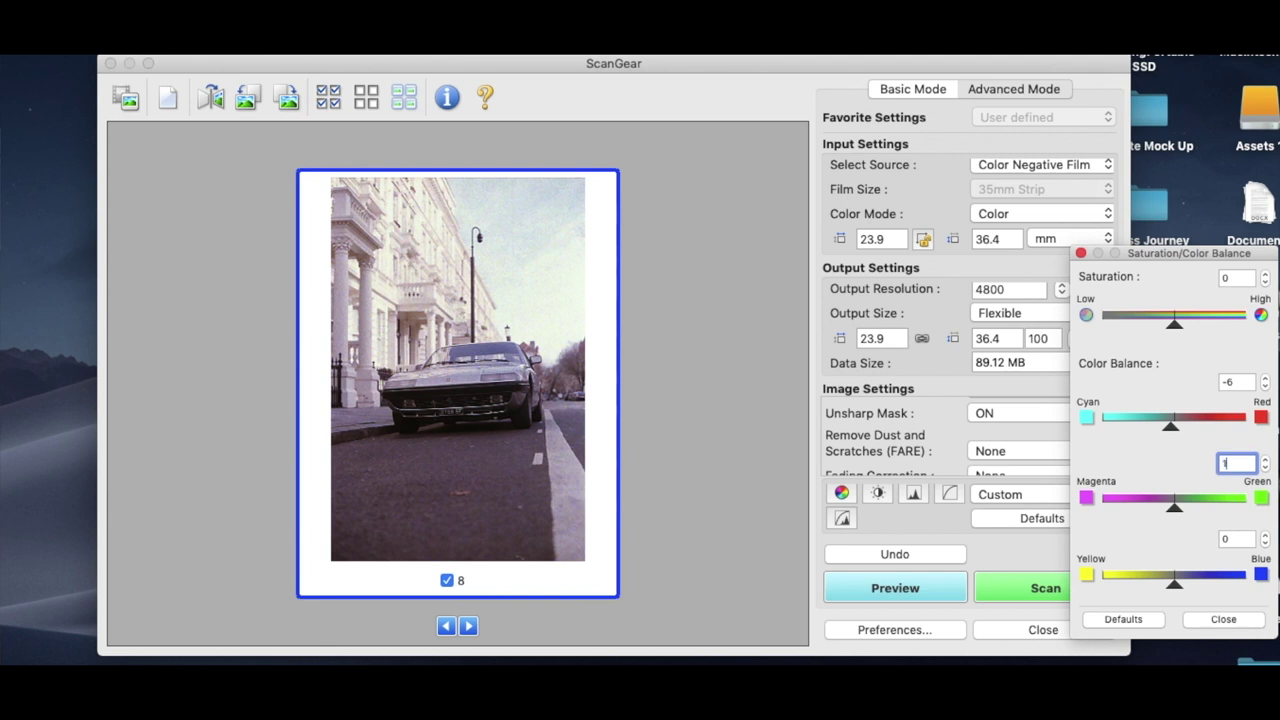
key(Return)
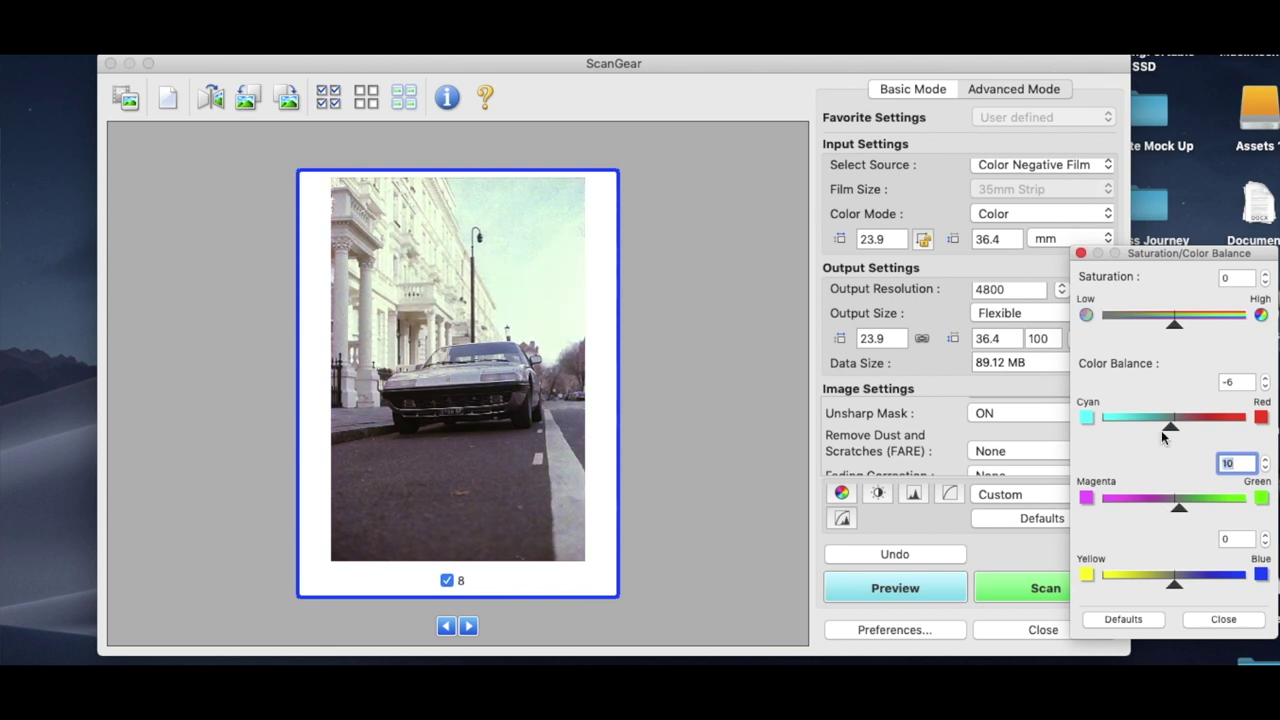
click(1234, 382)
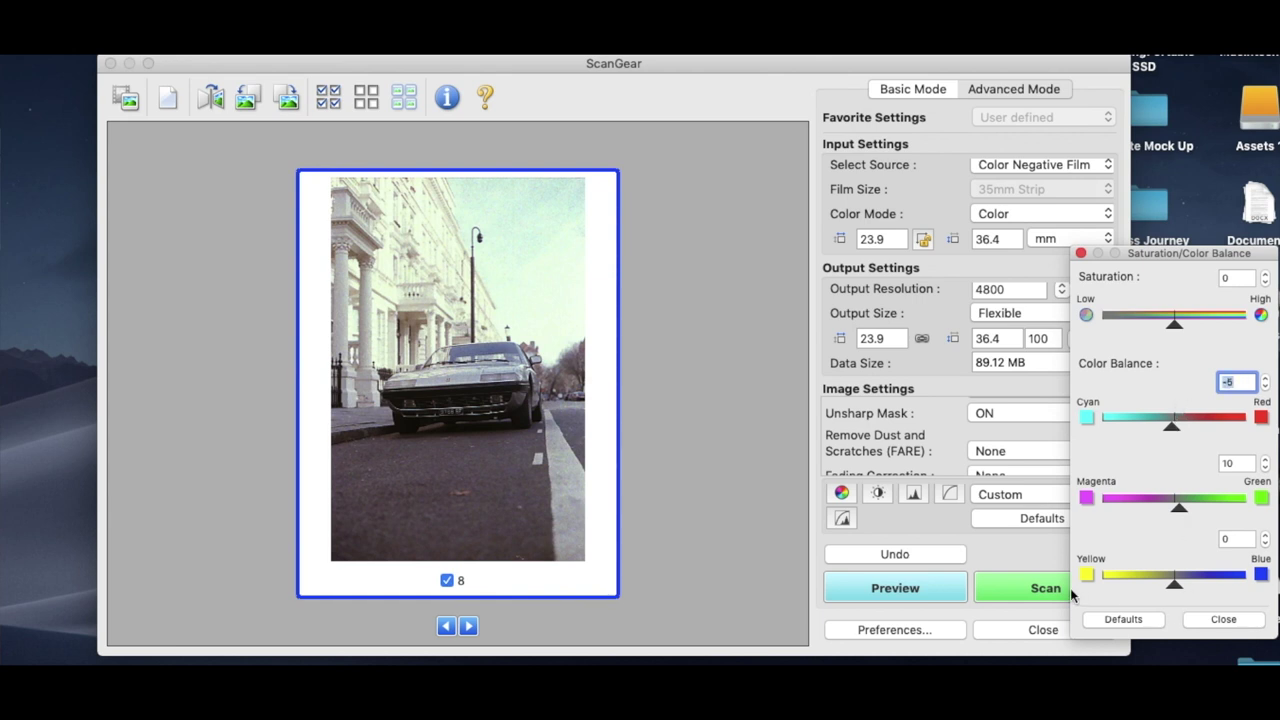
Rotate frame 9 to upright landscape and frame 10 into portrait
click(468, 626)
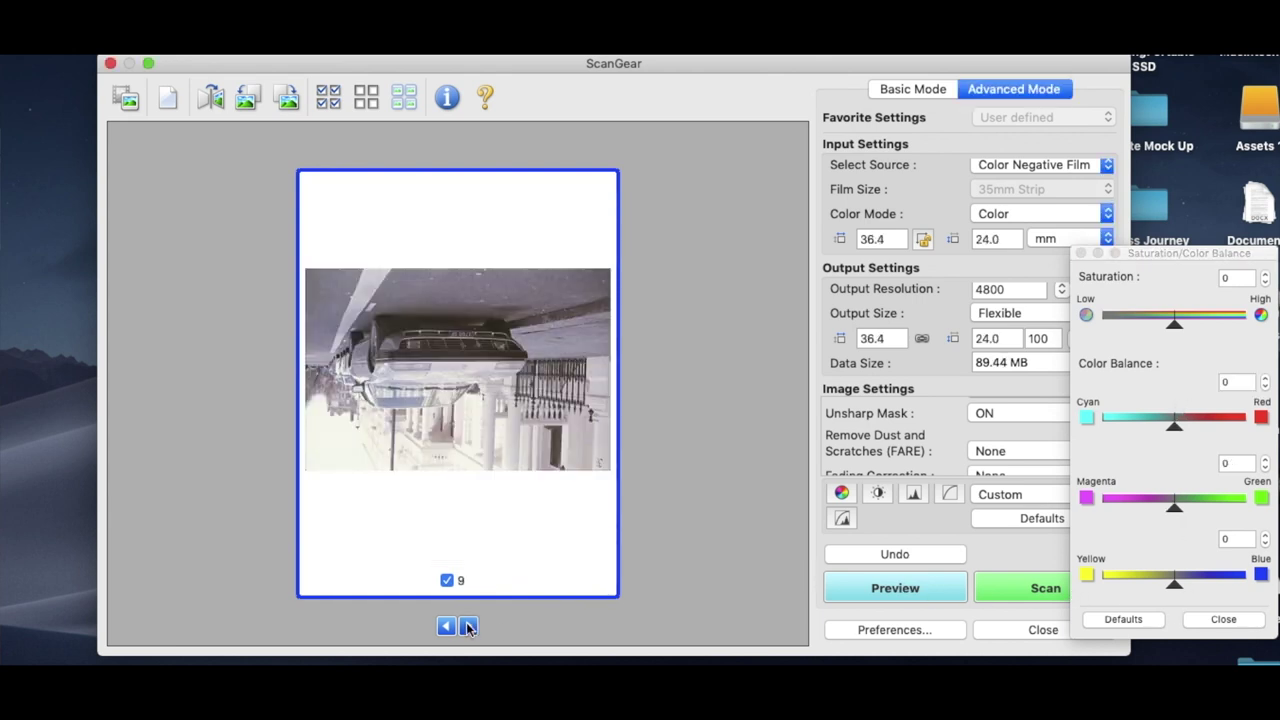
click(278, 103)
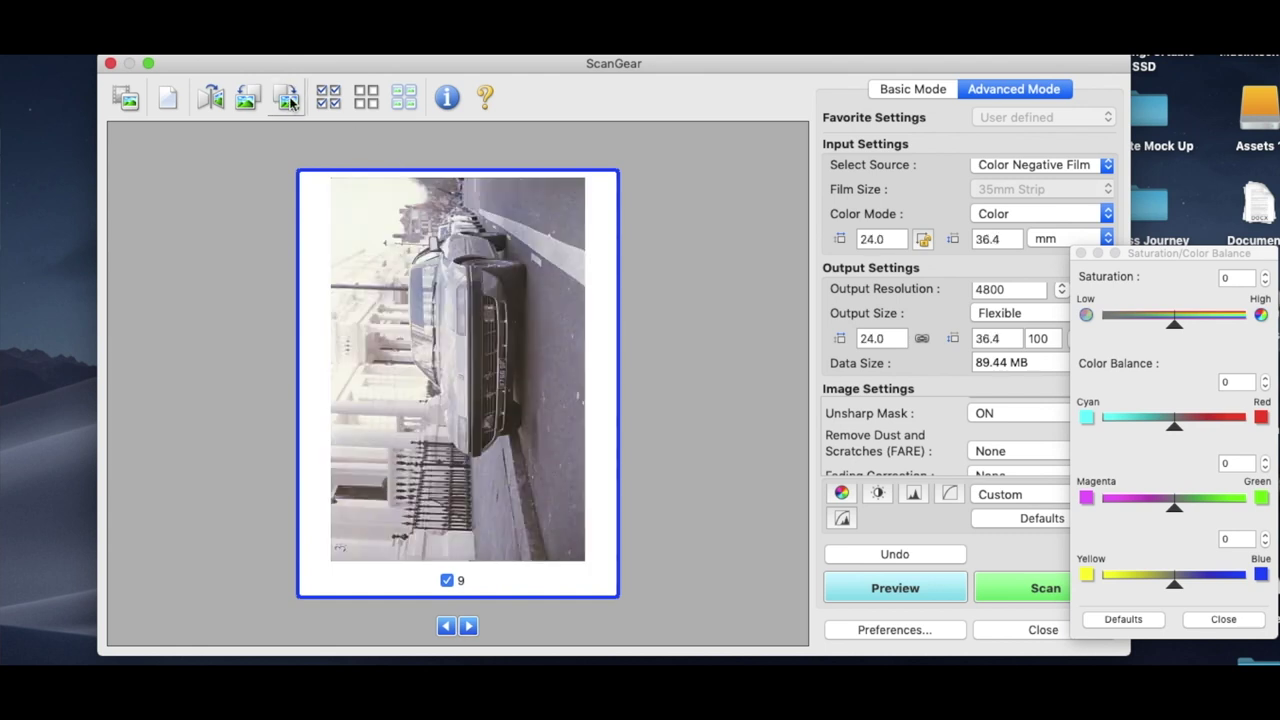
click(290, 103)
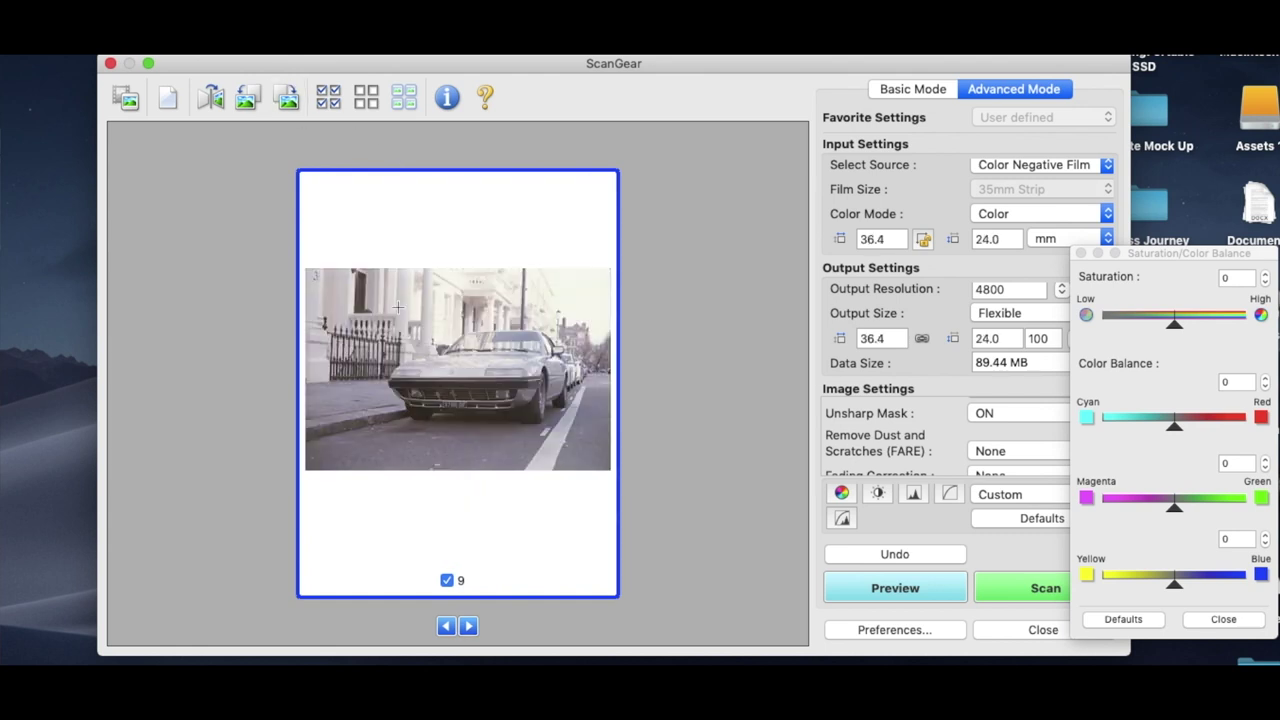
click(469, 626)
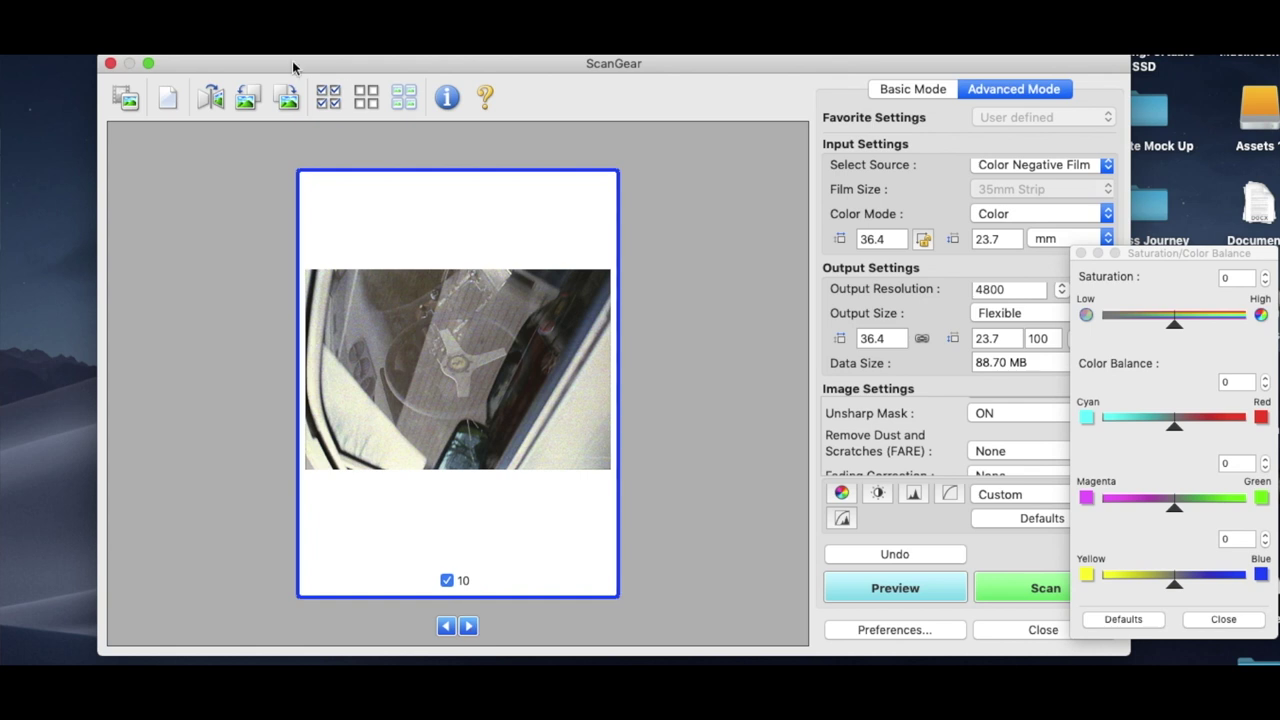
click(288, 100)
Turn frames 11 and 12 the right way up
click(469, 626)
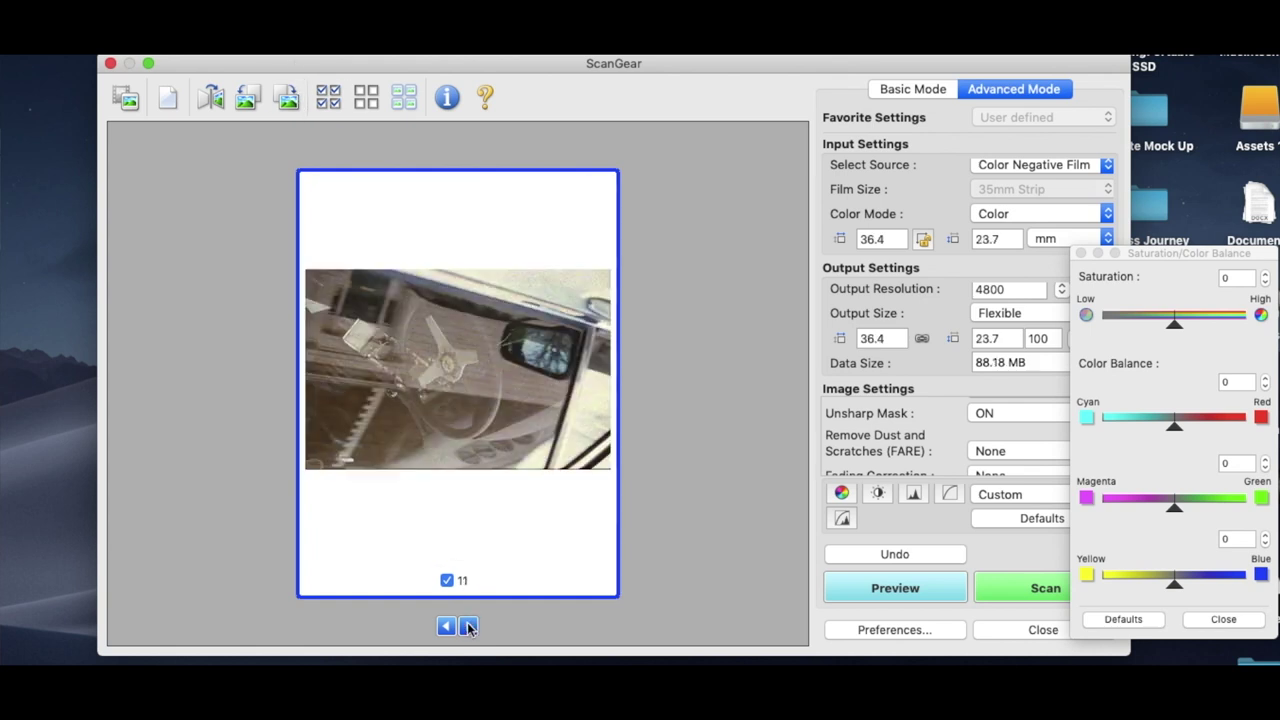
click(289, 103)
click(290, 105)
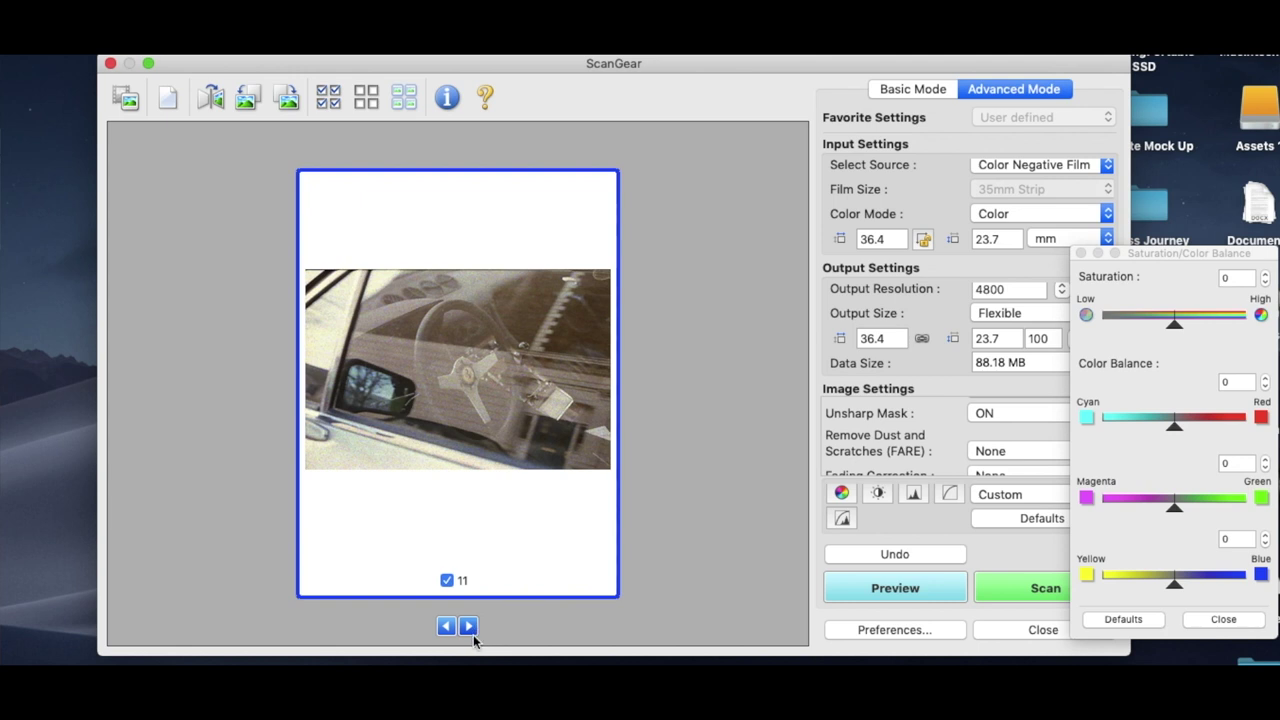
click(469, 627)
click(288, 110)
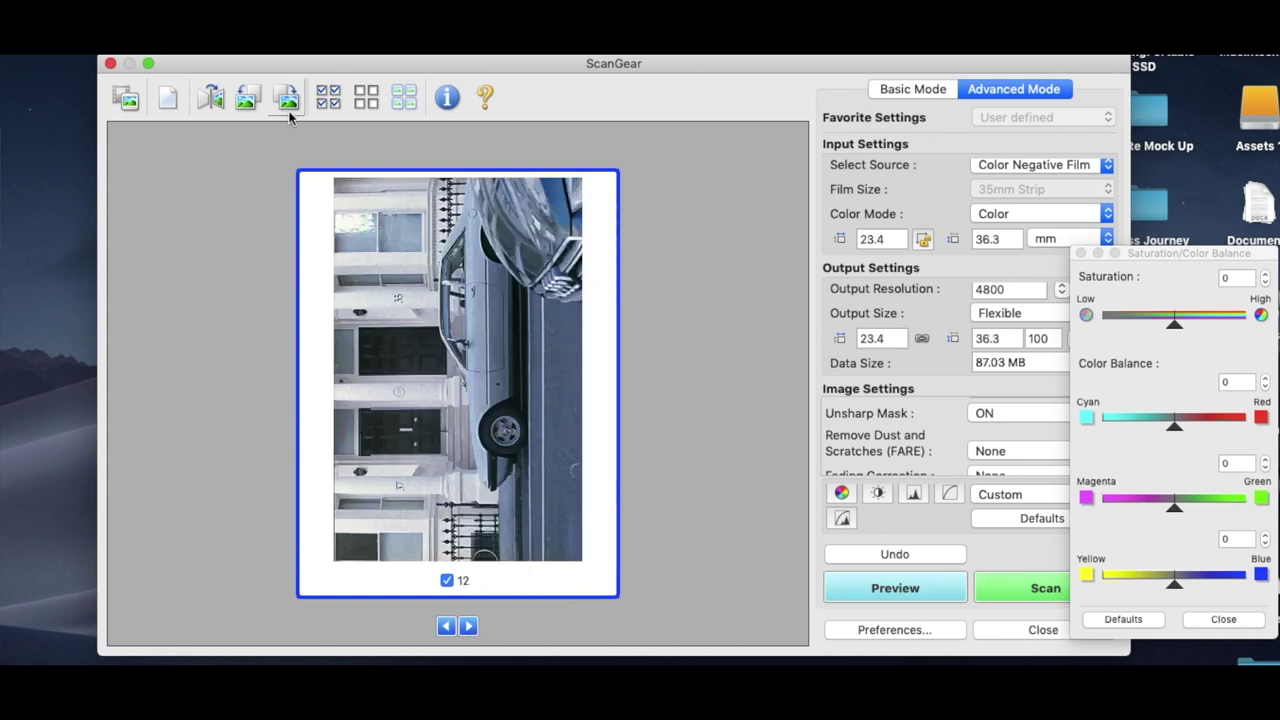
click(288, 112)
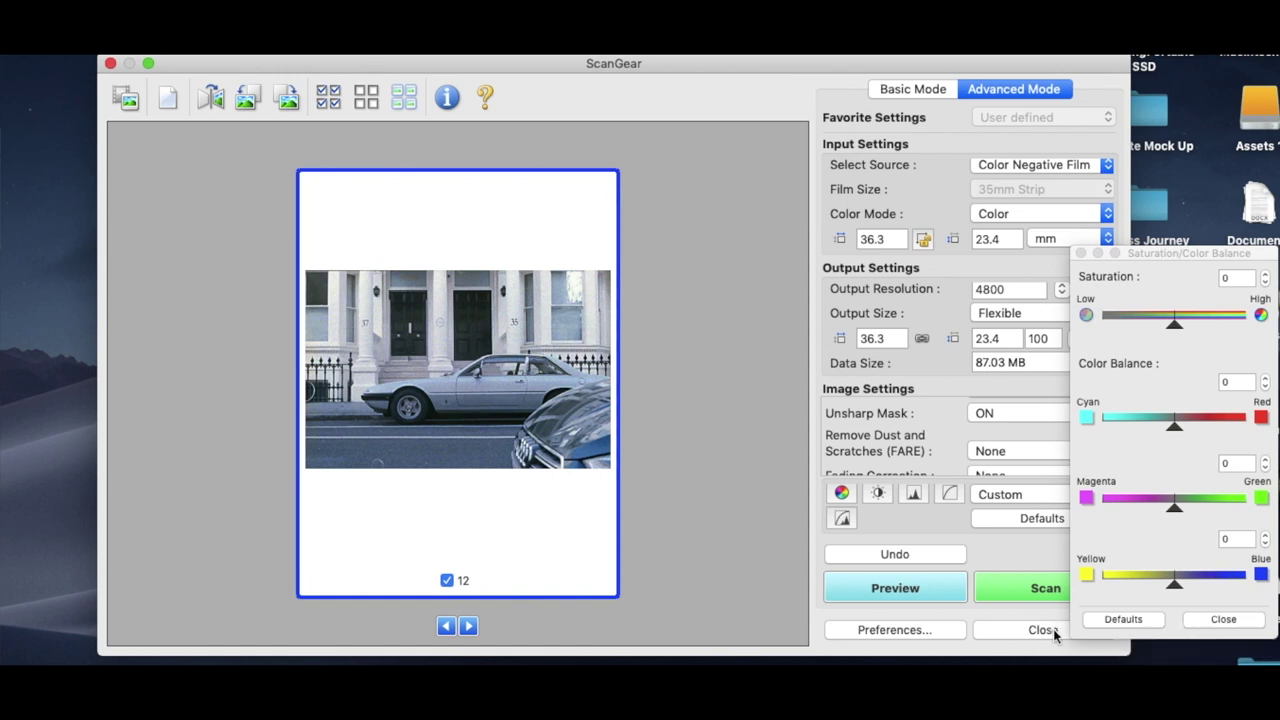
Start the 4800 dpi scan of the twelve upright frames
click(1026, 596)
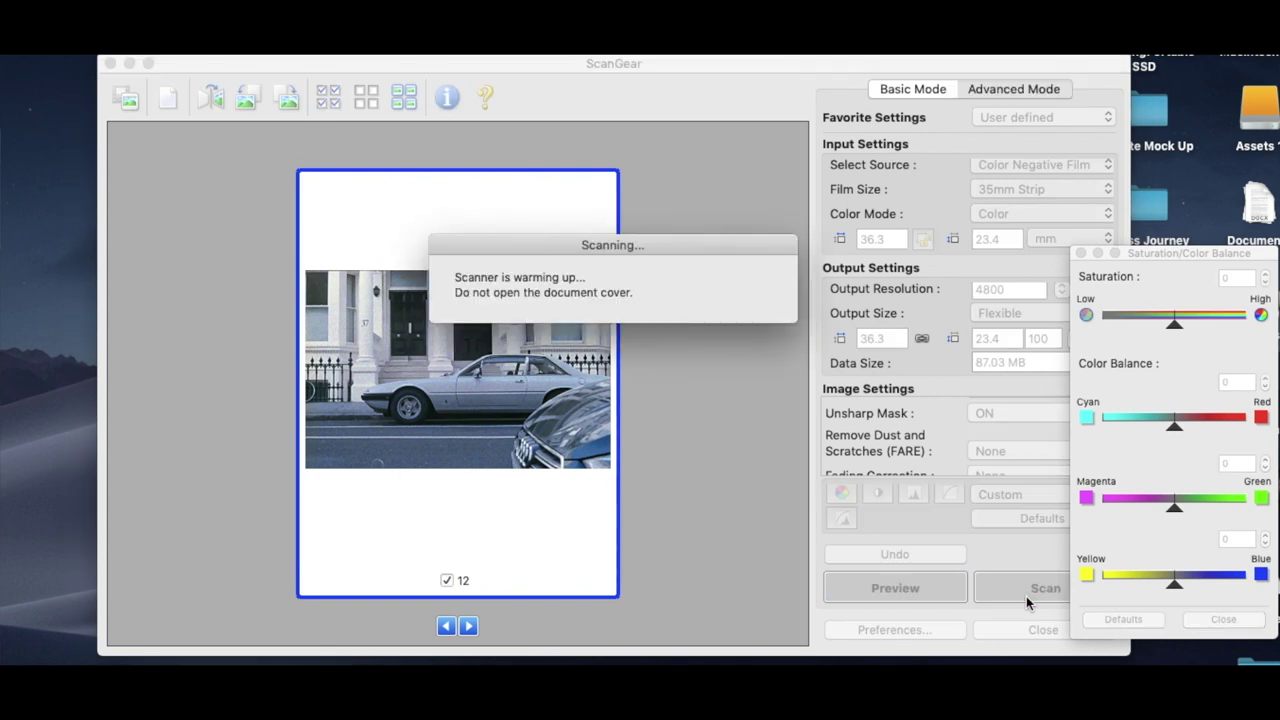